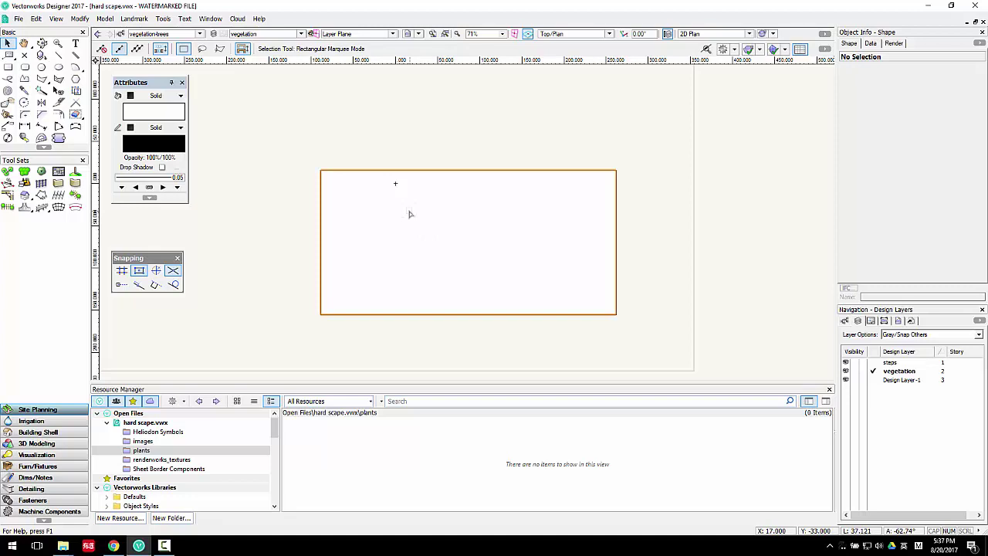
# Assign the rectangular slab to the None class.
pyautogui.click(846, 321)
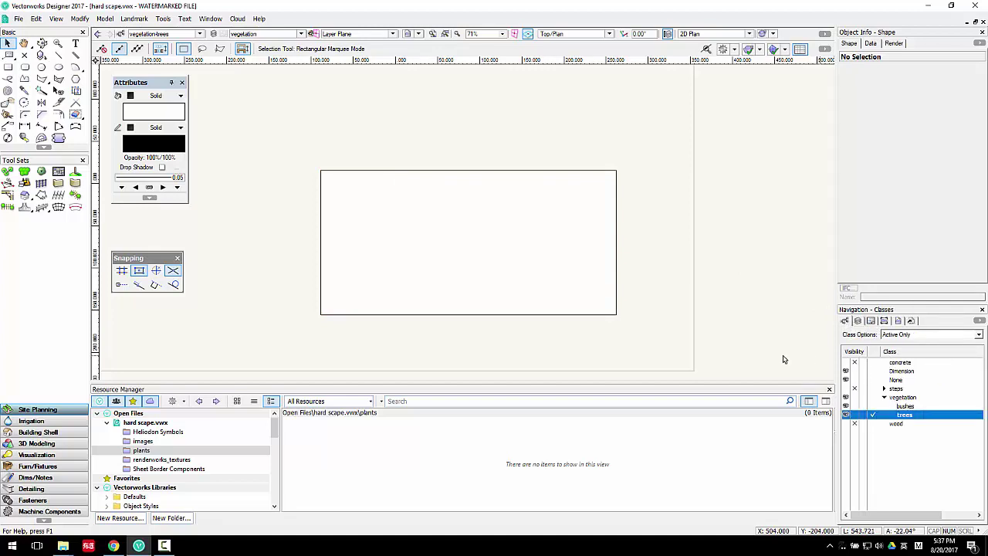
pyautogui.click(490, 267)
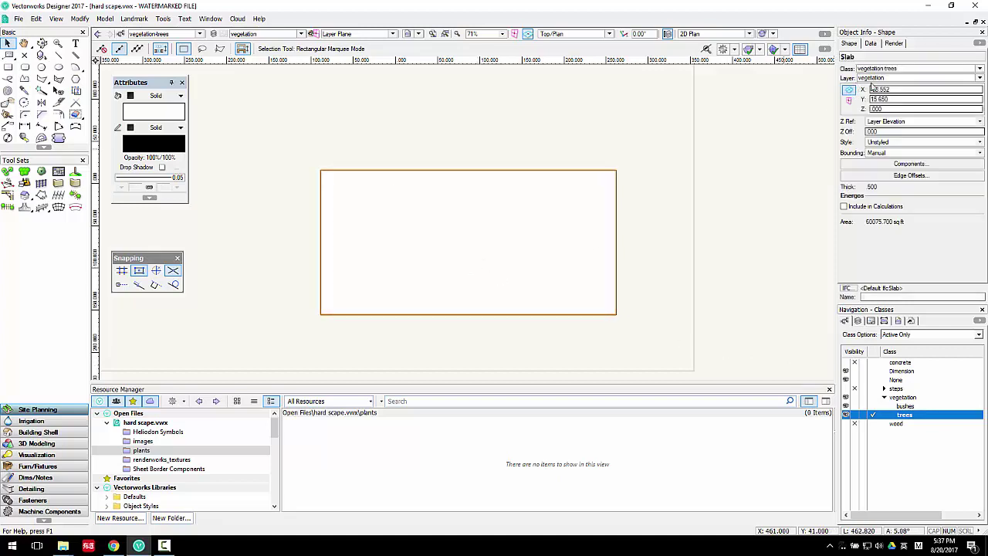
pyautogui.click(881, 69)
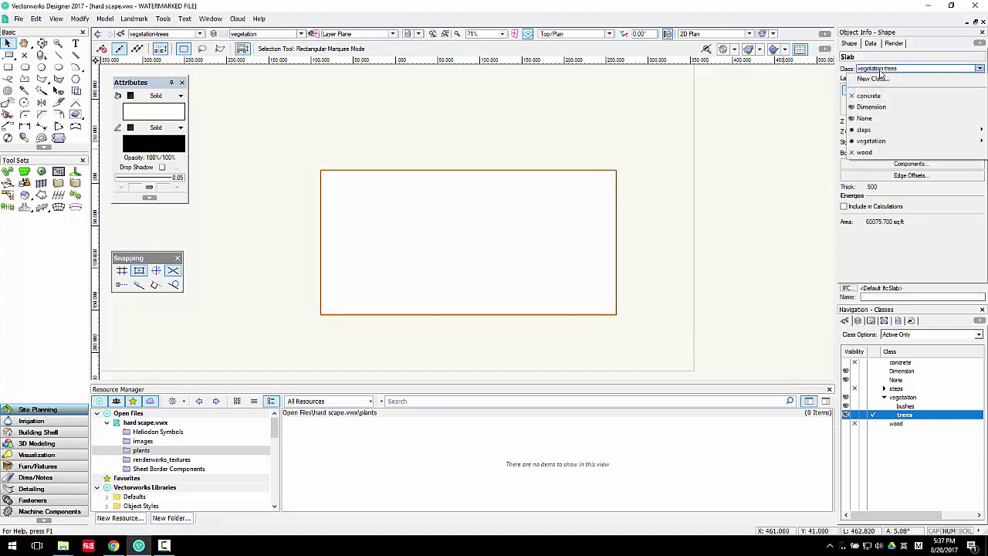
pyautogui.click(865, 118)
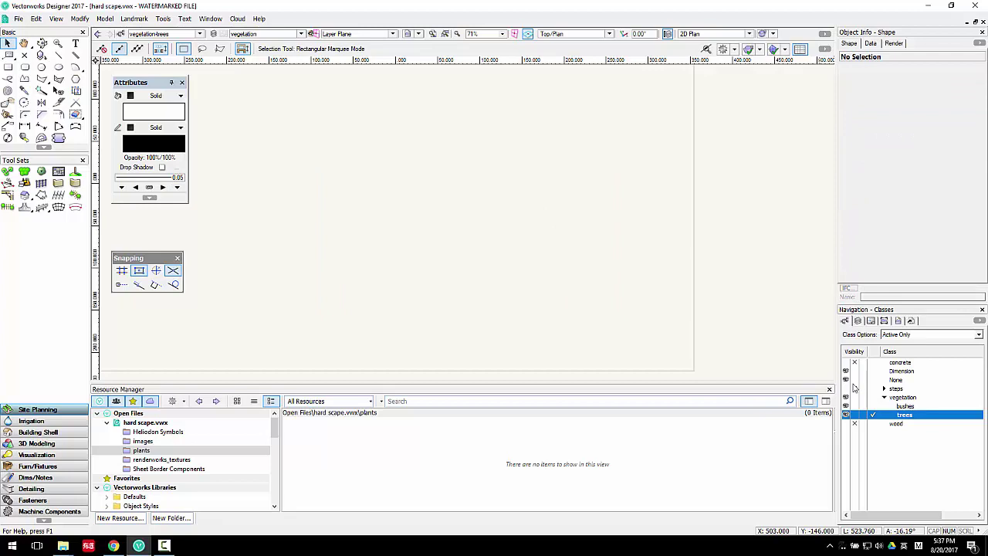
# Set the class options to Show/Snap Others and hide the Dimension class.
pyautogui.click(908, 335)
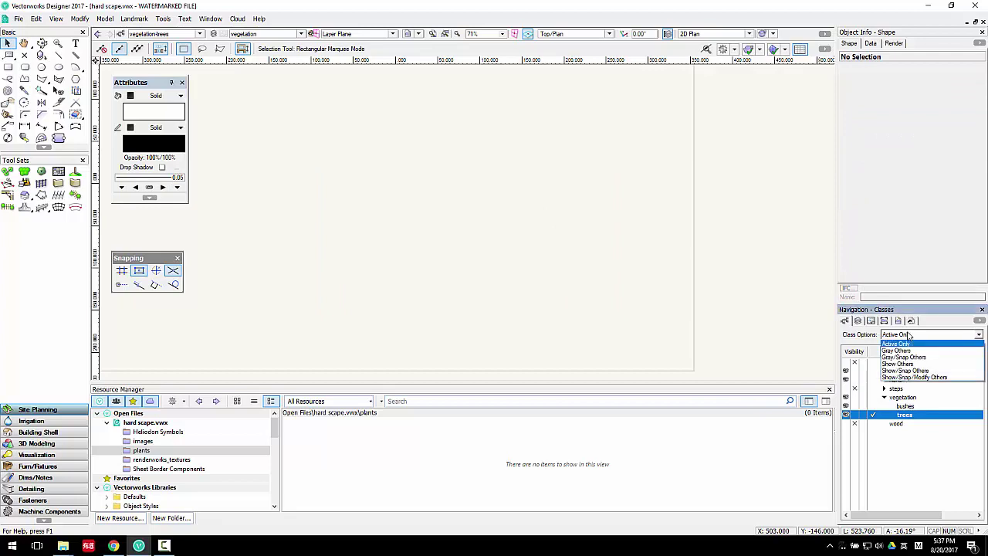
pyautogui.click(926, 371)
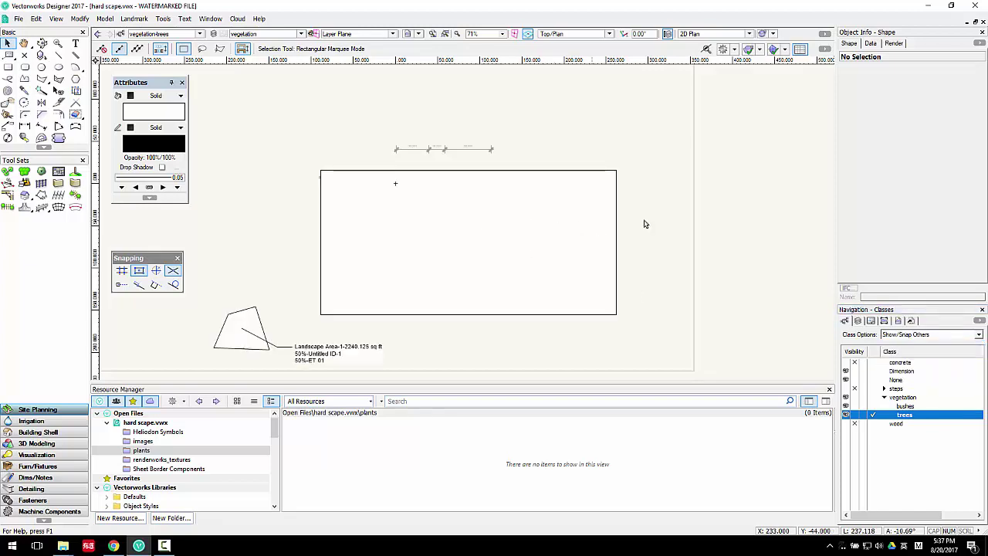
pyautogui.click(855, 372)
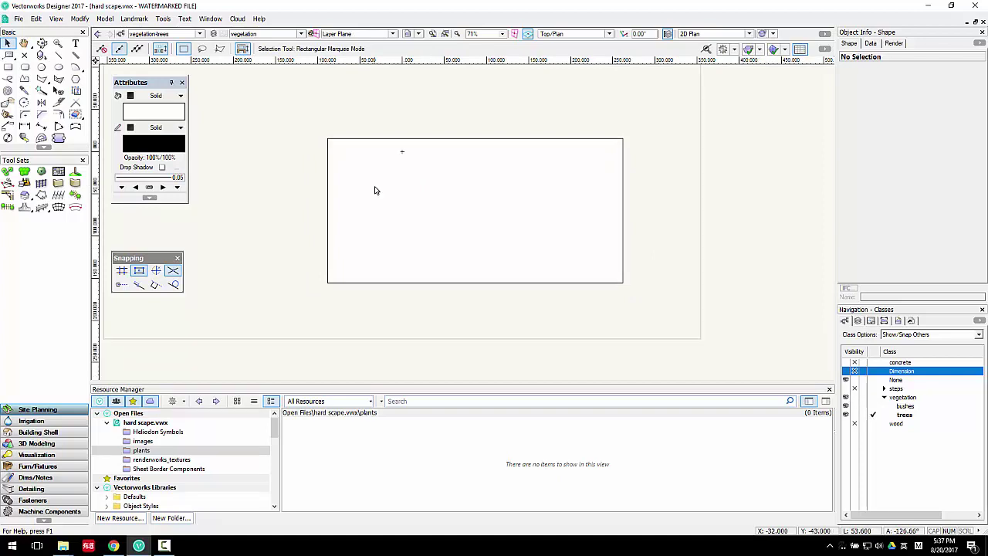
# Set the Plant tool's plan-view shadow to Use Document Preference Settings and check the document's plan shadow settings.
pyautogui.click(8, 172)
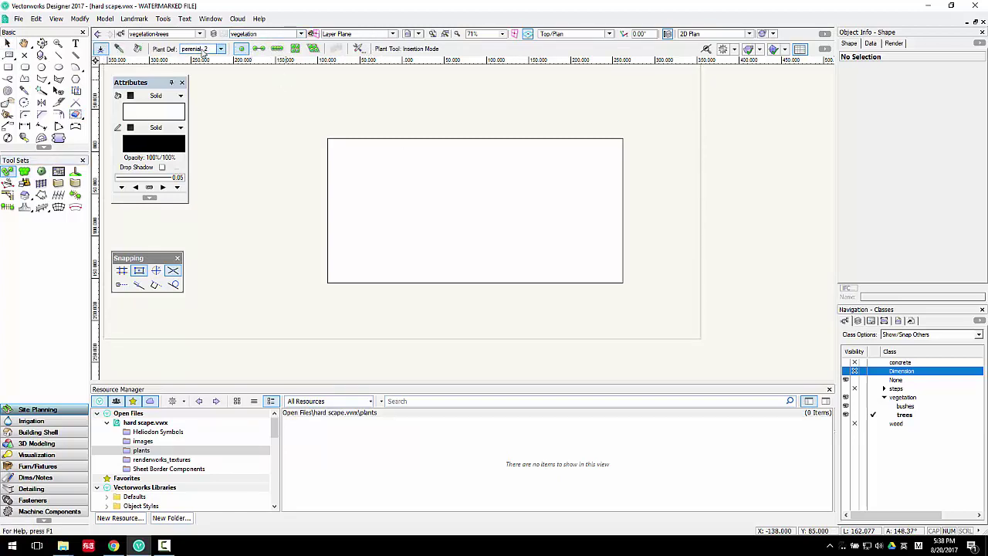
pyautogui.click(359, 50)
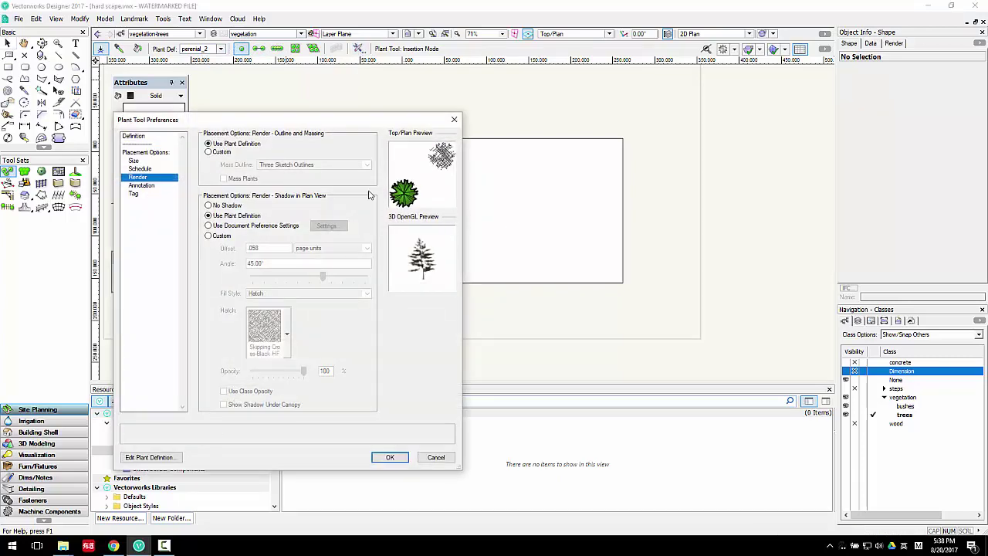
pyautogui.click(230, 226)
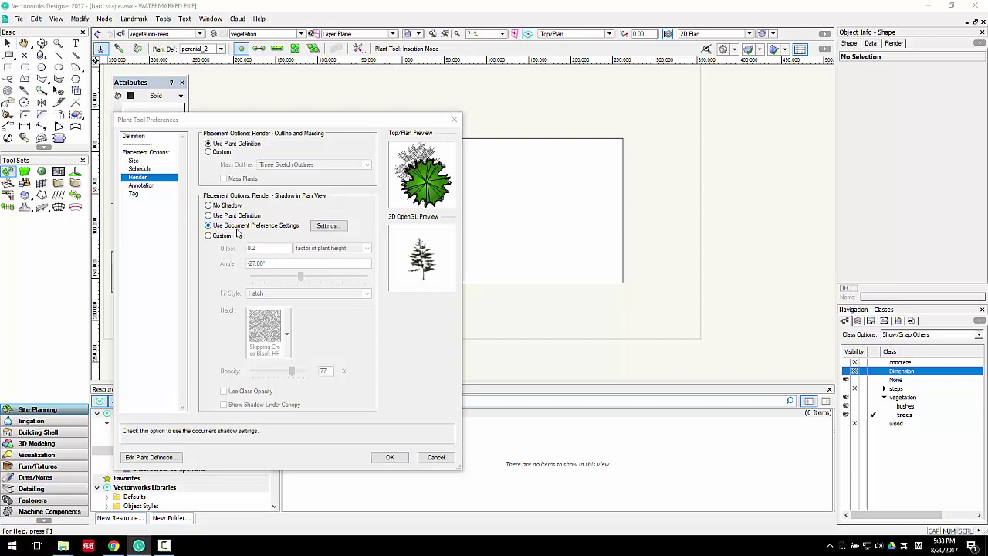
pyautogui.click(327, 226)
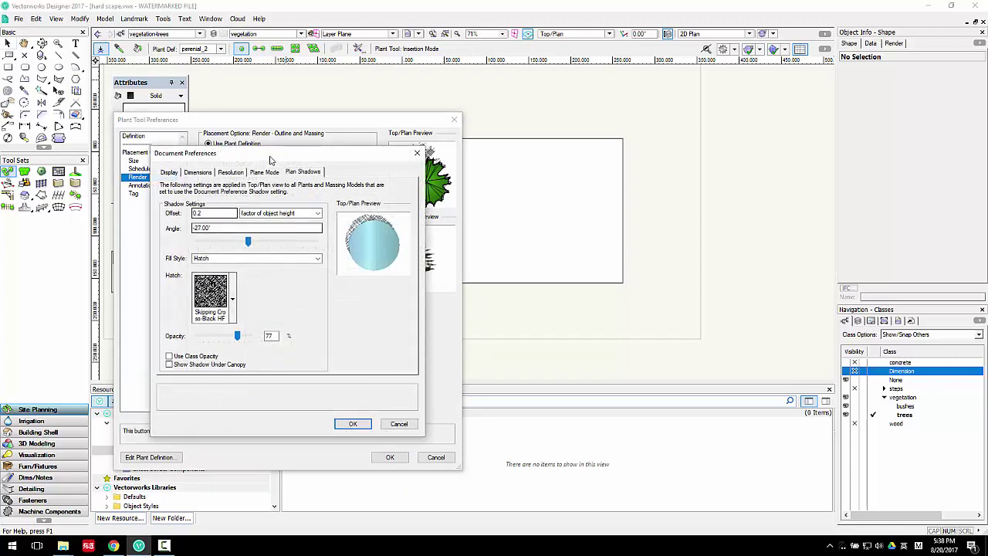
pyautogui.moveTo(415, 157); pyautogui.dragTo(600, 170)
pyautogui.click(602, 166)
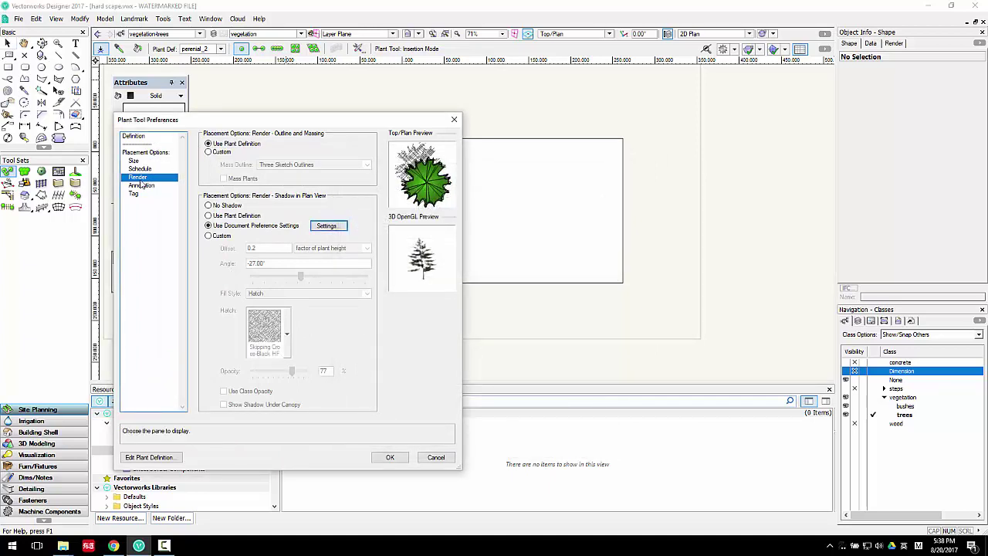
pyautogui.click(326, 226)
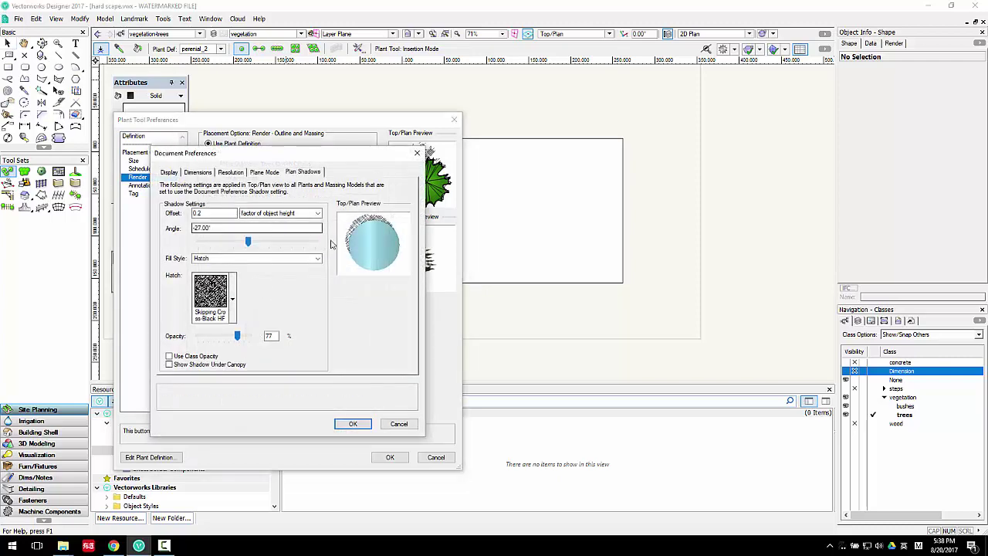
pyautogui.moveTo(243, 240); pyautogui.dragTo(251, 246)
pyautogui.click(351, 424)
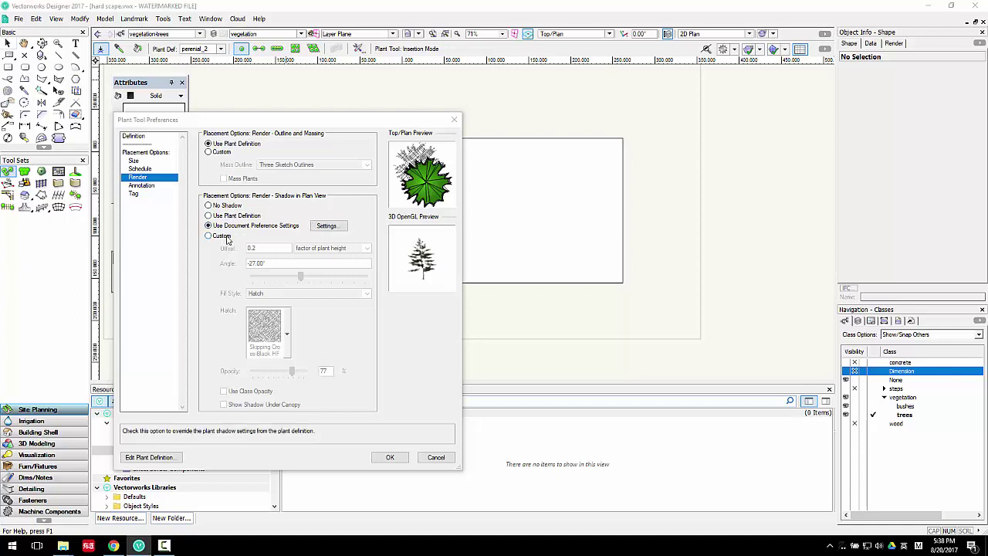
# Review the plant's annotation, tag, schedule and size placement options, leaving Polygon Display at None.
pyautogui.click(140, 188)
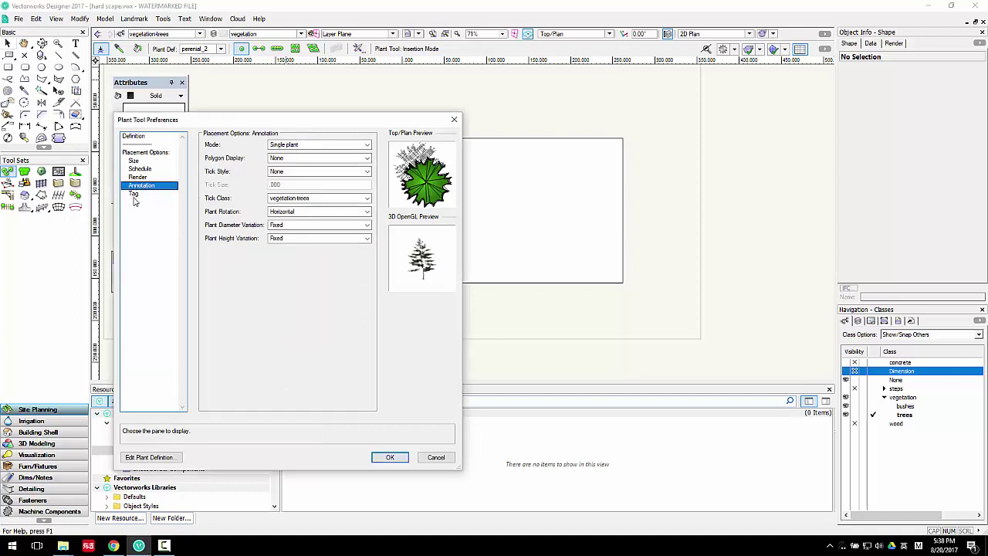
pyautogui.click(332, 158)
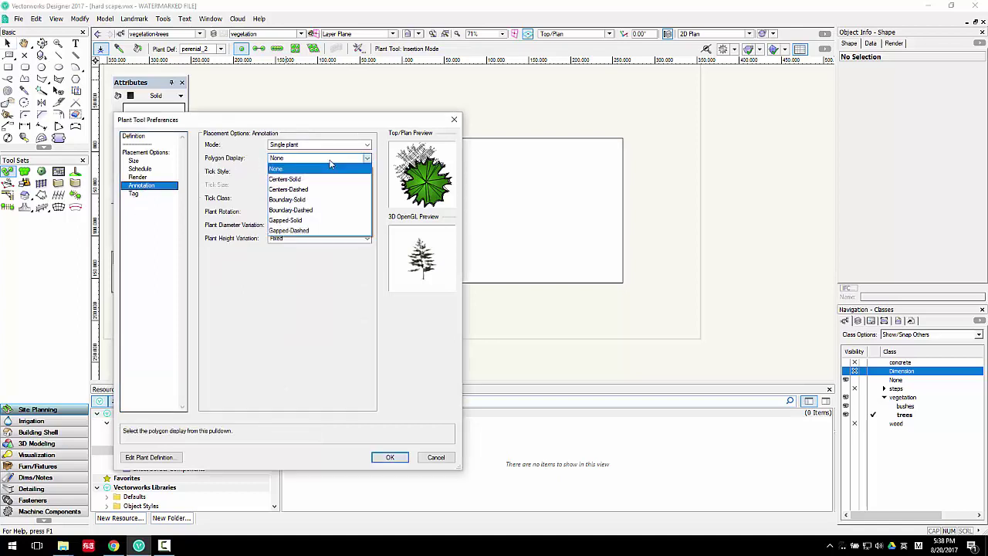
pyautogui.click(330, 167)
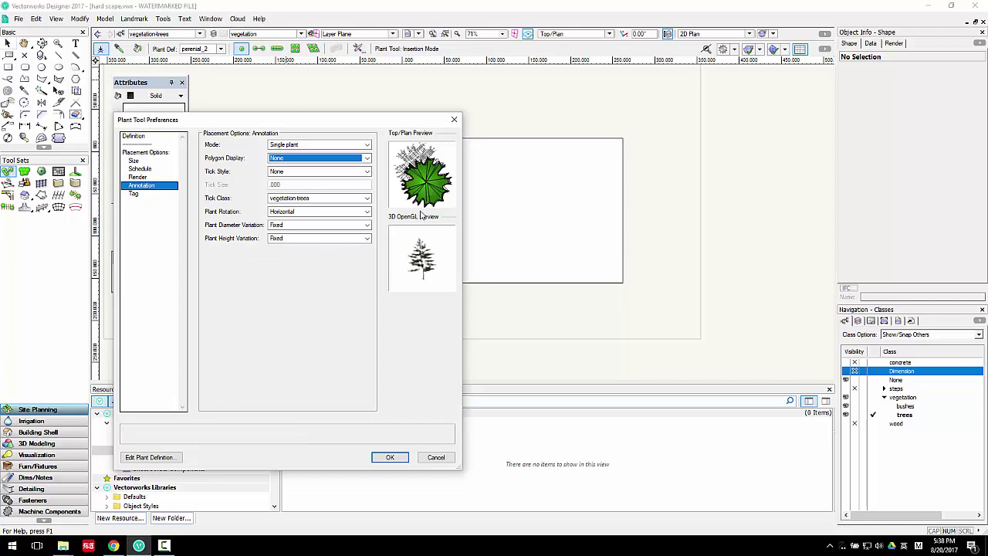
pyautogui.click(150, 195)
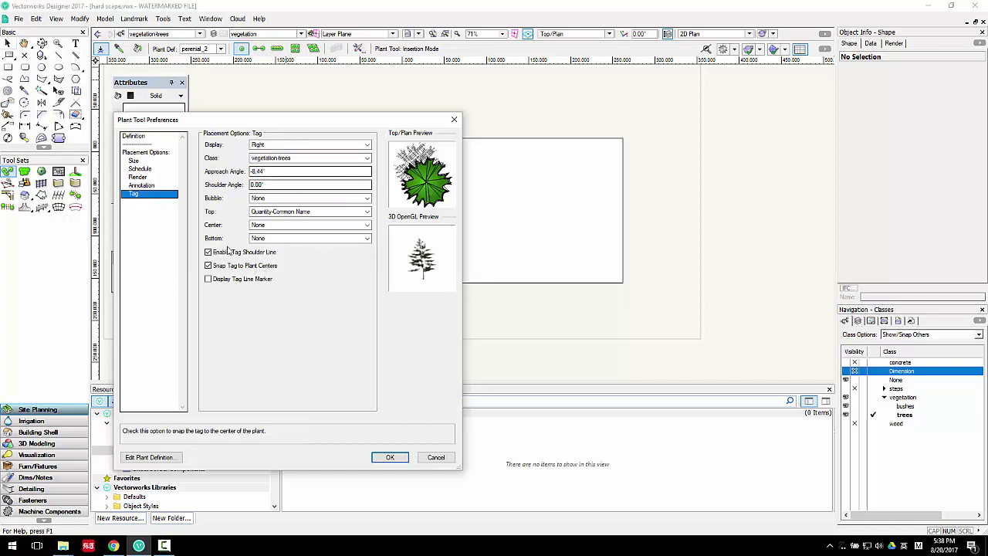
pyautogui.click(140, 168)
pyautogui.click(135, 160)
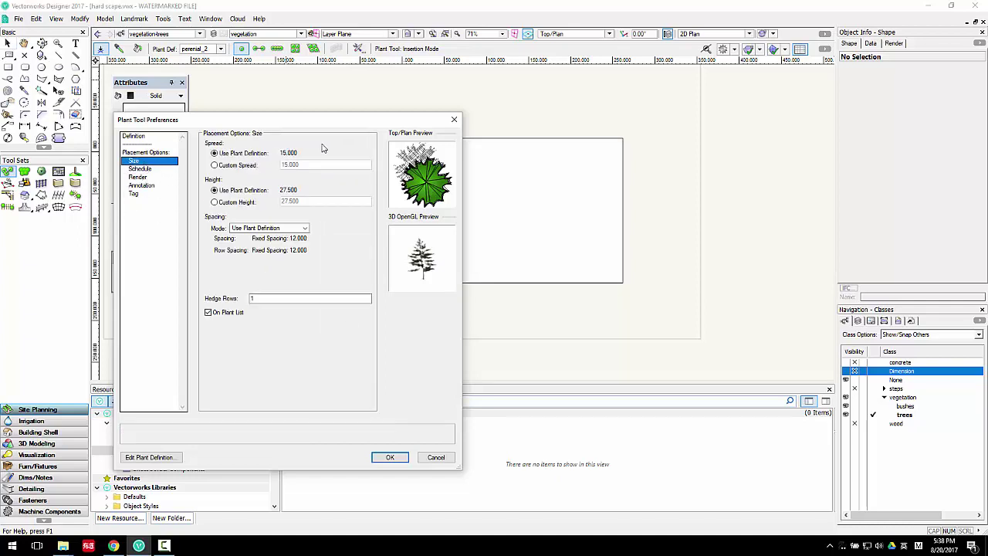
# Choose Evergreen Tree 01 from the Non Species-Specific Evergreen library as the plant definition and accept the preferences.
pyautogui.click(133, 137)
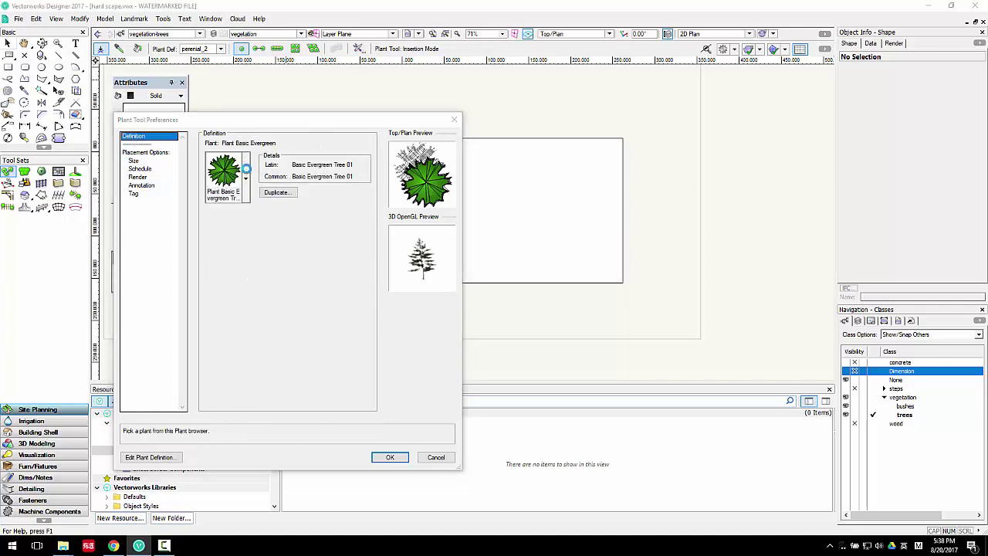
pyautogui.click(246, 176)
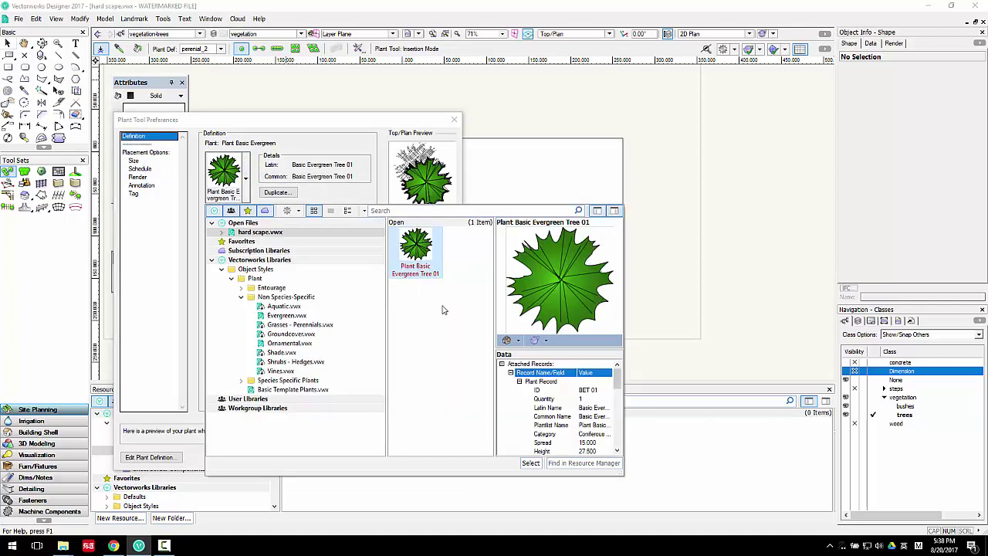
pyautogui.click(307, 315)
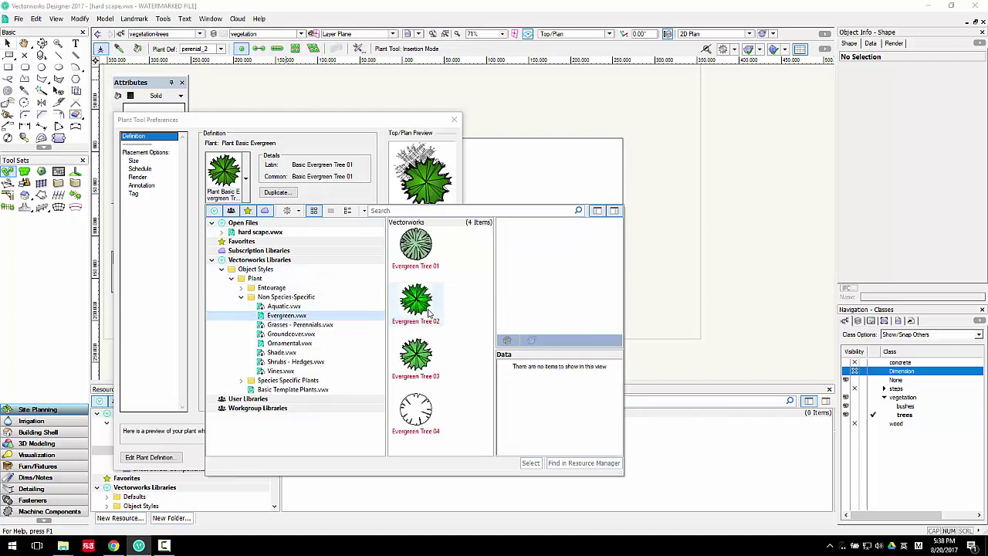
pyautogui.click(421, 255)
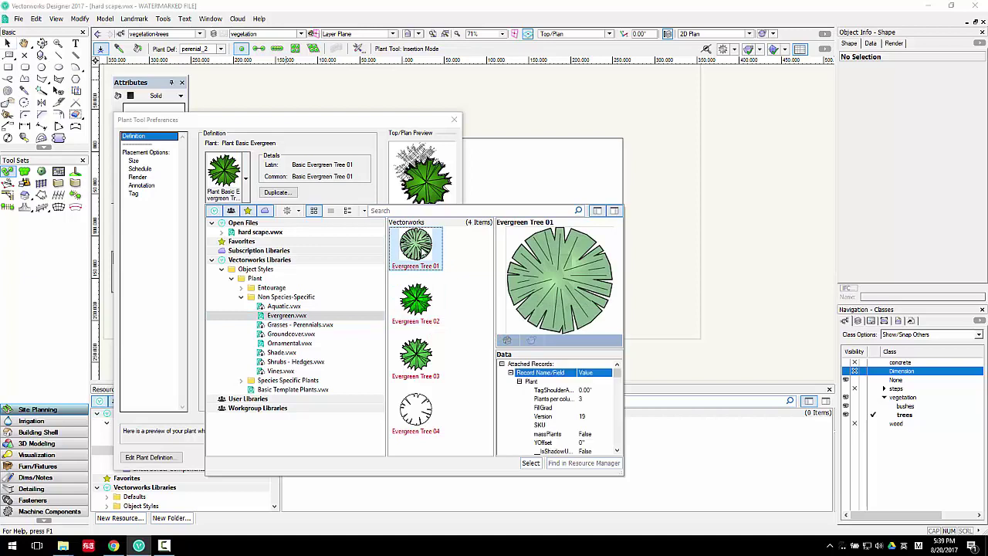
pyautogui.click(531, 463)
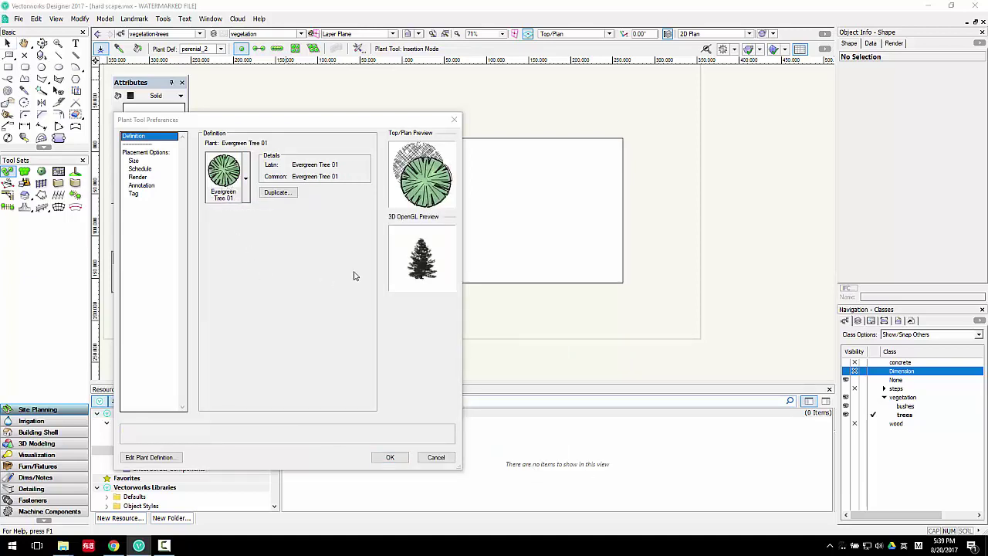
pyautogui.click(390, 457)
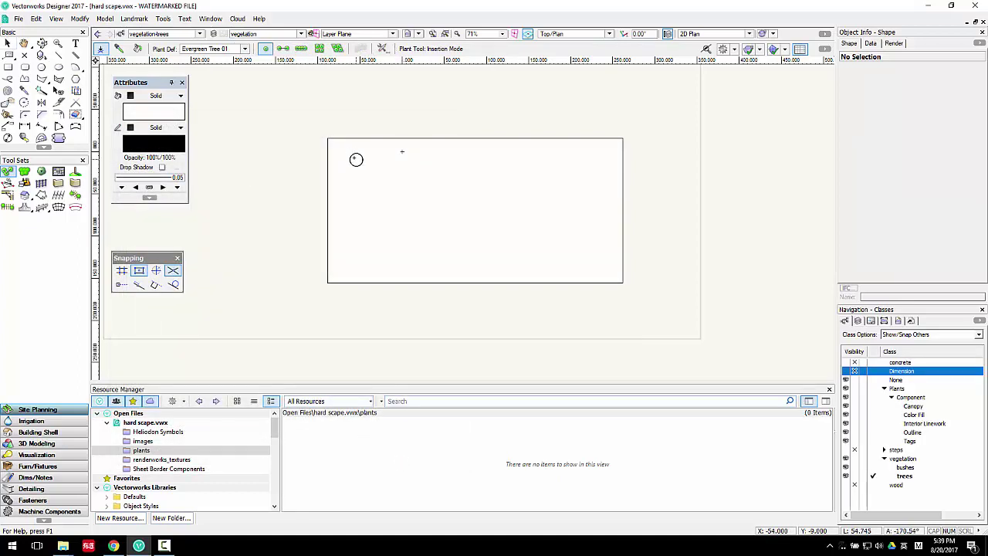
# Place a single Evergreen Tree 01 near the slab's upper-left corner, at about X -57, Y -7.
pyautogui.click(352, 155)
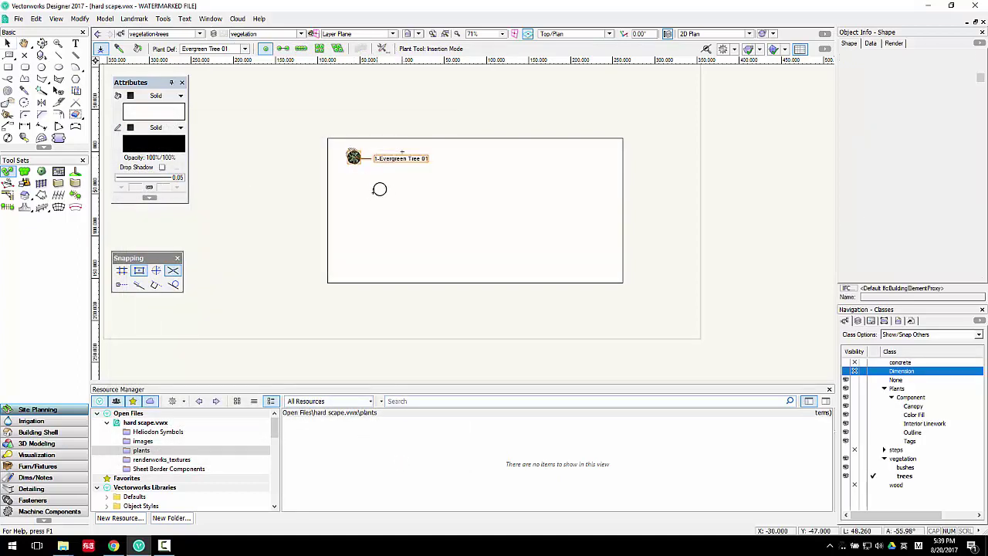
pyautogui.click(379, 187)
pyautogui.scroll(4, 385, 154)
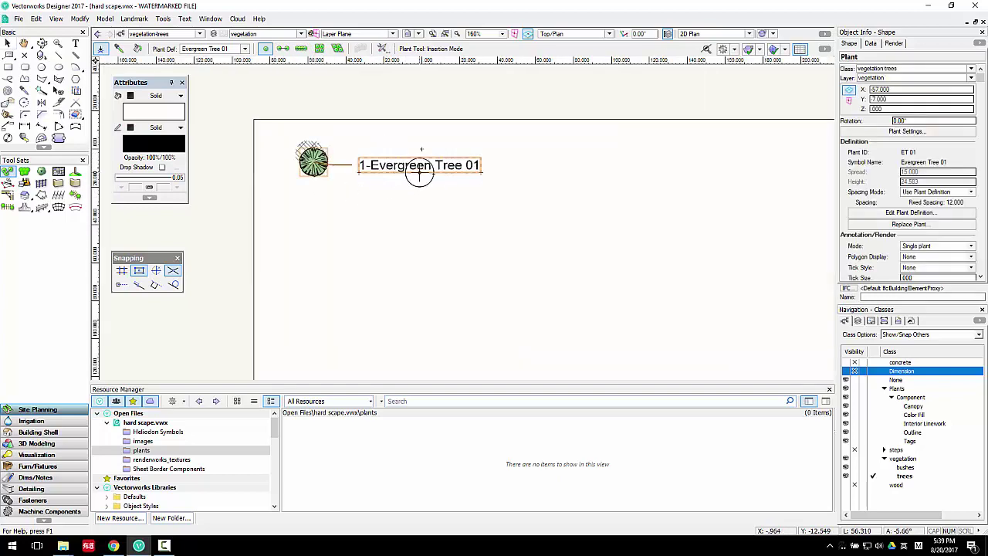
pyautogui.scroll(-1, 865, 264)
pyautogui.scroll(-3, 865, 264)
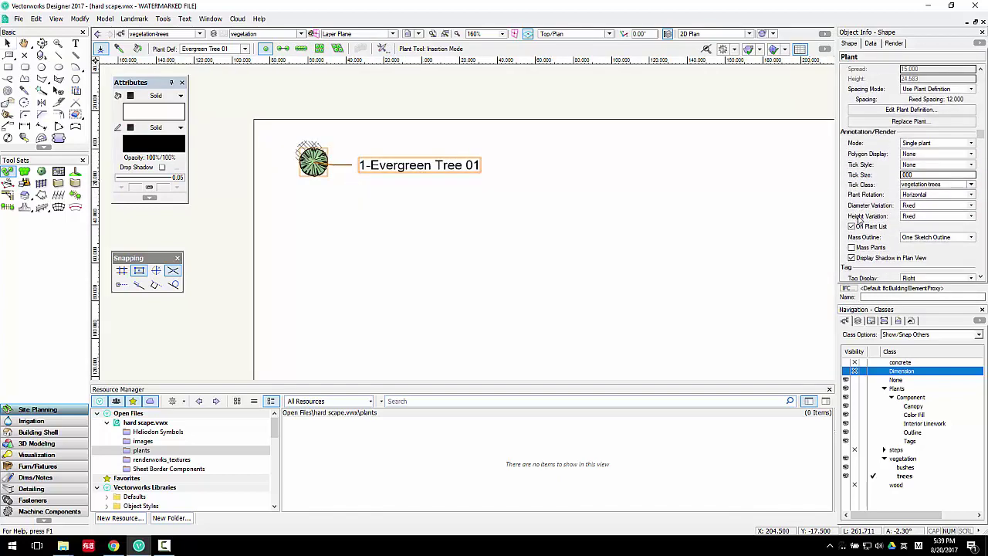
# Move the bend of the tree tag's leader line upward so the label sits higher beside the tree.
pyautogui.click(7, 42)
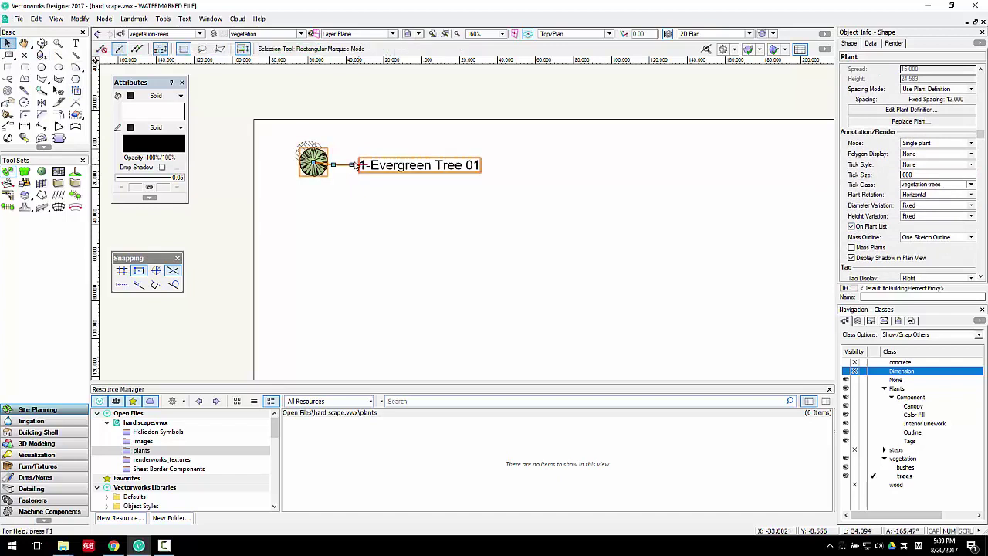
pyautogui.scroll(4, 334, 165)
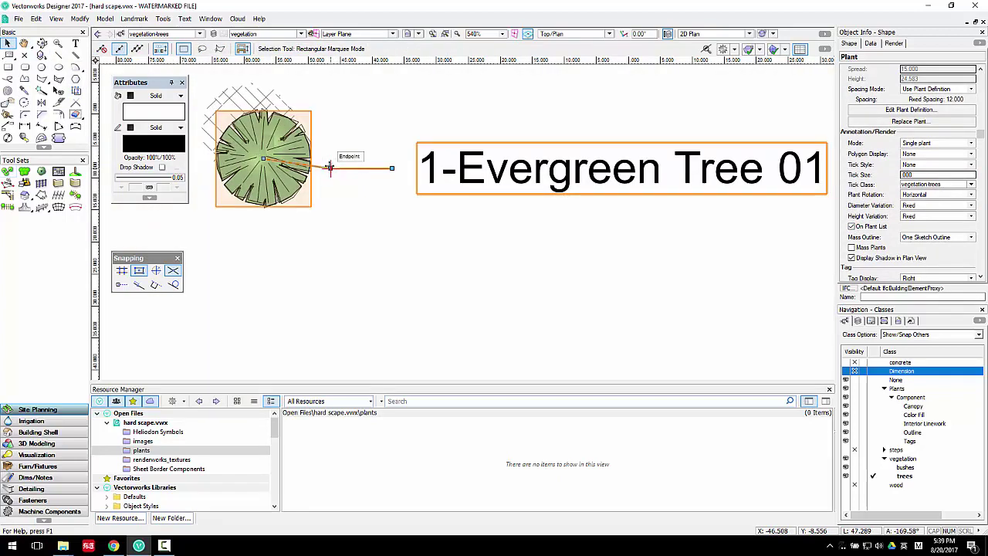
pyautogui.moveTo(330, 168); pyautogui.dragTo(333, 106)
pyautogui.scroll(-5, 342, 158)
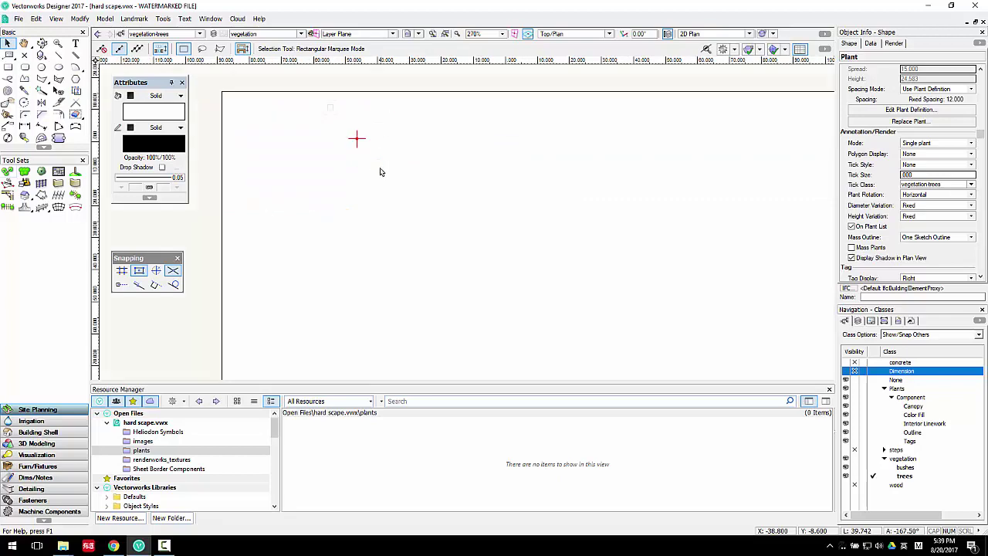
pyautogui.hotkey('ctrl', 'a')
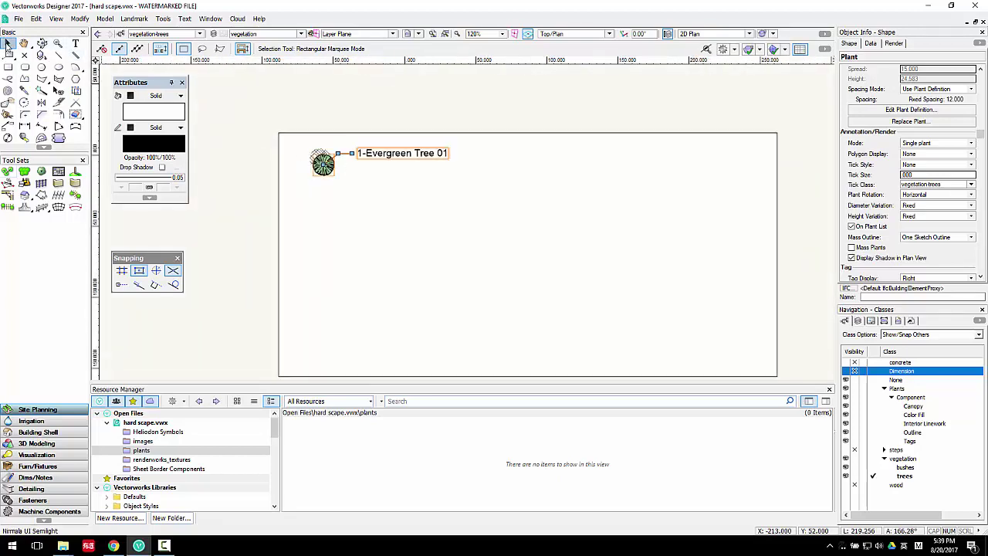
# Place six Evergreen Tree 01 plants at zigzag polyline vertices in the slab's left half, below the single tree.
pyautogui.click(7, 173)
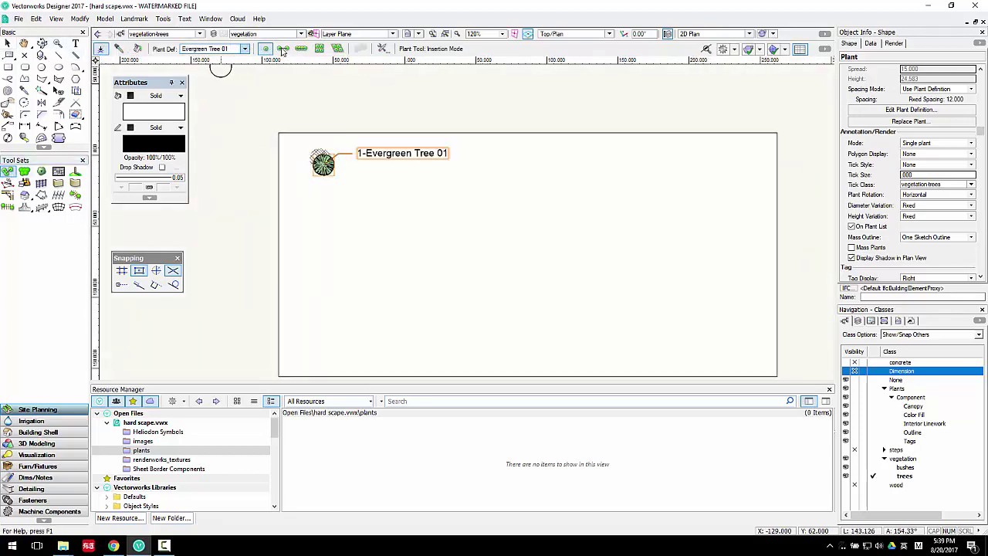
pyautogui.click(299, 213)
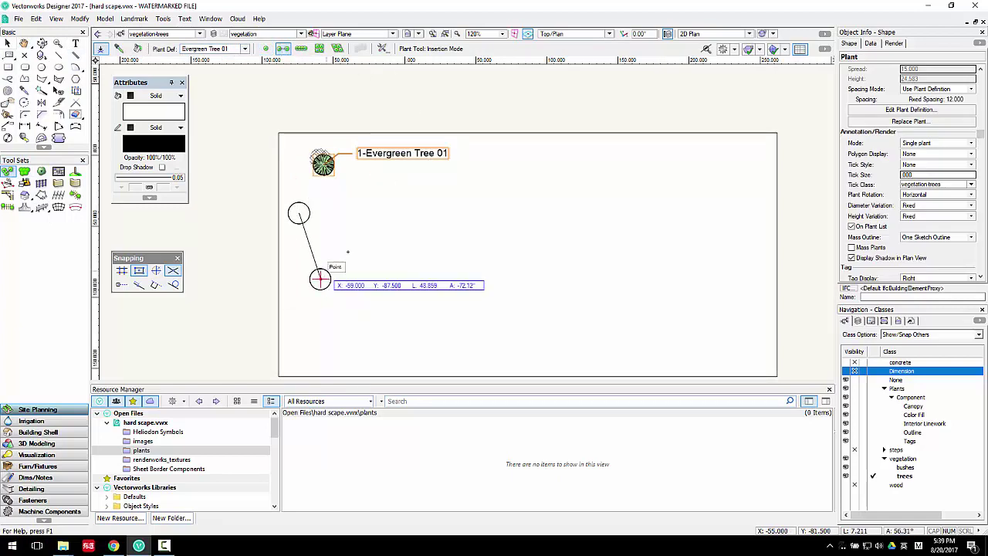
pyautogui.click(321, 278)
pyautogui.click(348, 208)
pyautogui.click(365, 247)
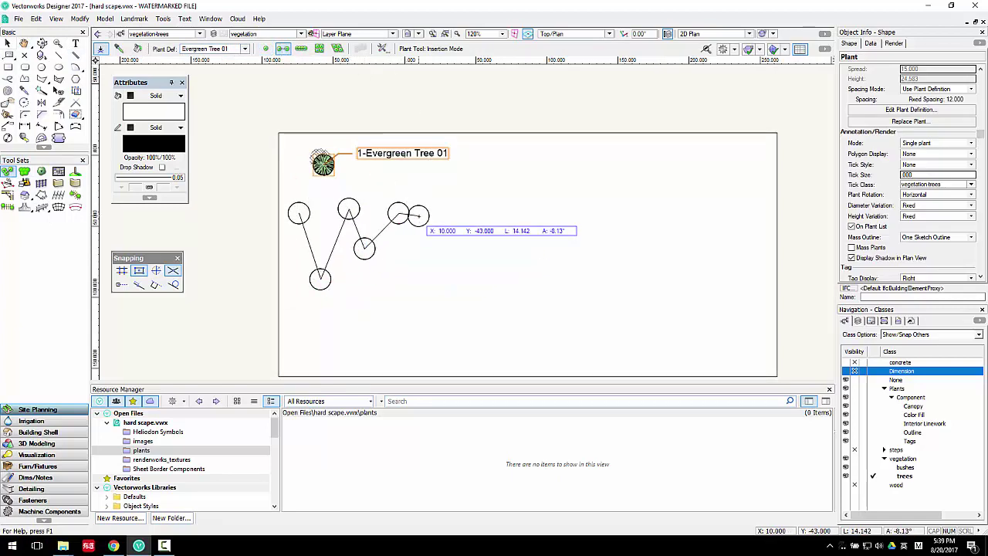
pyautogui.click(398, 213)
pyautogui.doubleClick(430, 242)
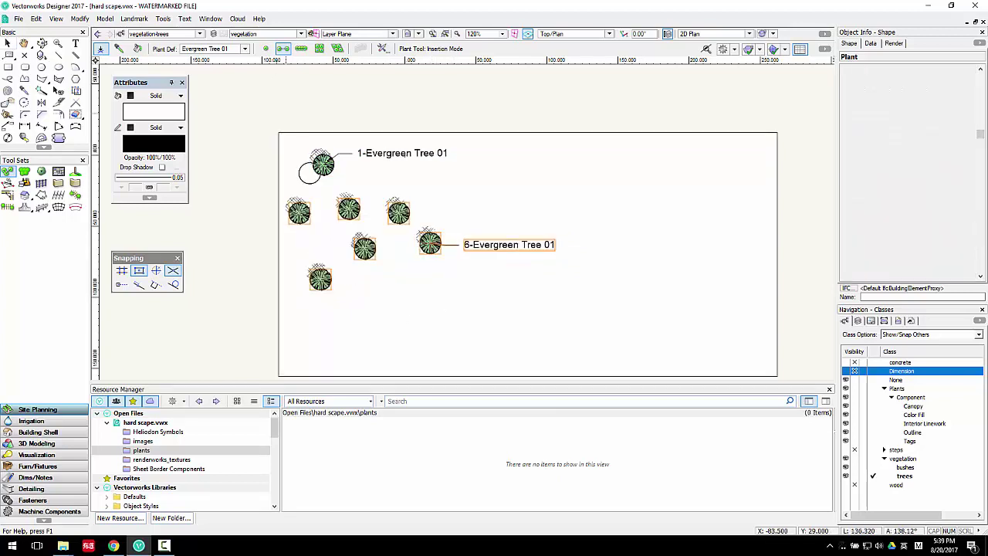
# Plant an edge-spaced tree row ending at about X 200, Y -32.5, and fill a four-sided area near the slab's lower edge with staggered trees.
pyautogui.click(548, 179)
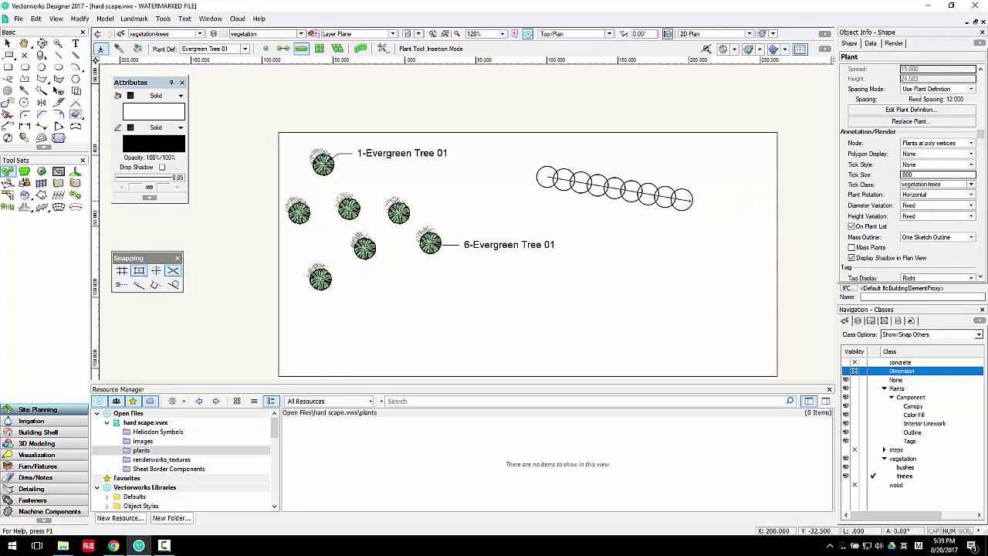
pyautogui.doubleClick(683, 200)
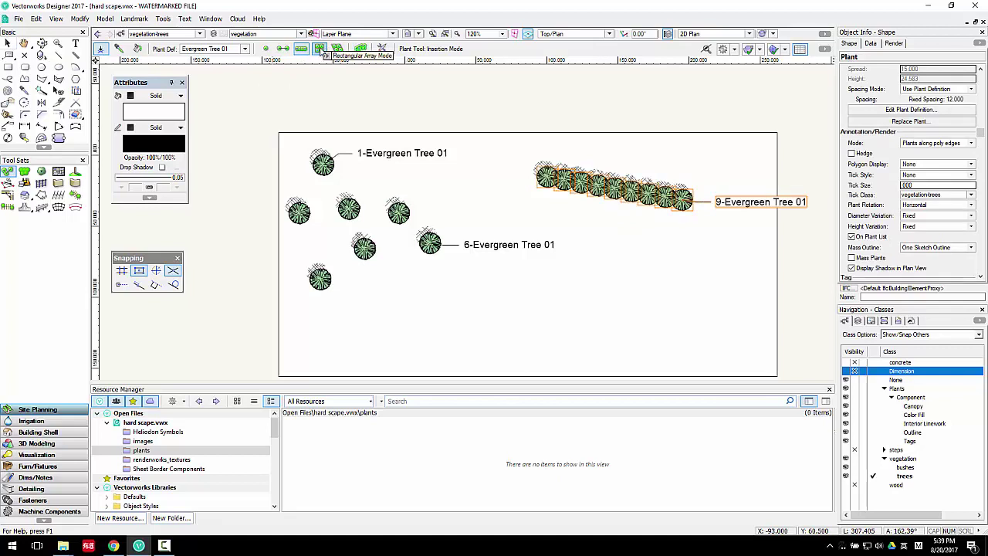
pyautogui.click(337, 48)
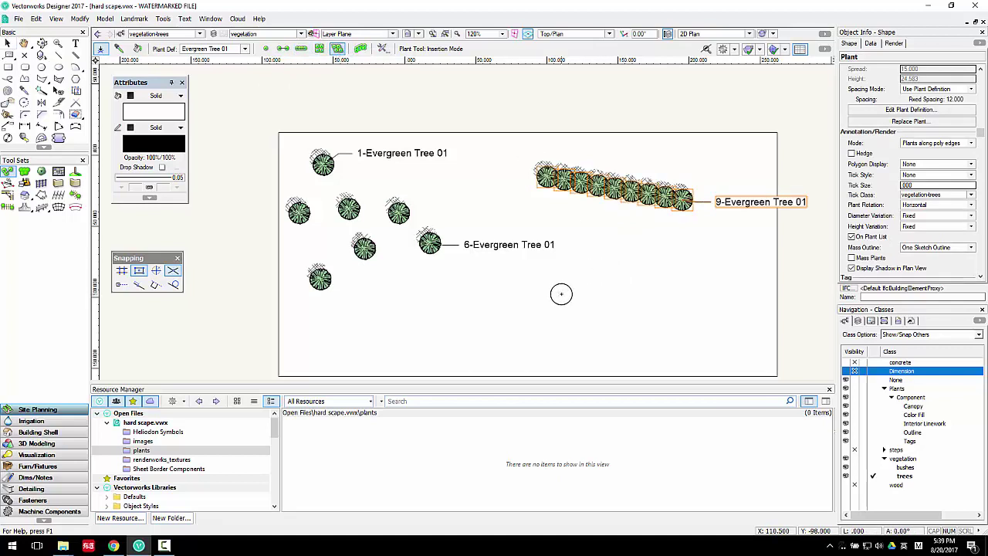
pyautogui.click(561, 293)
pyautogui.click(500, 351)
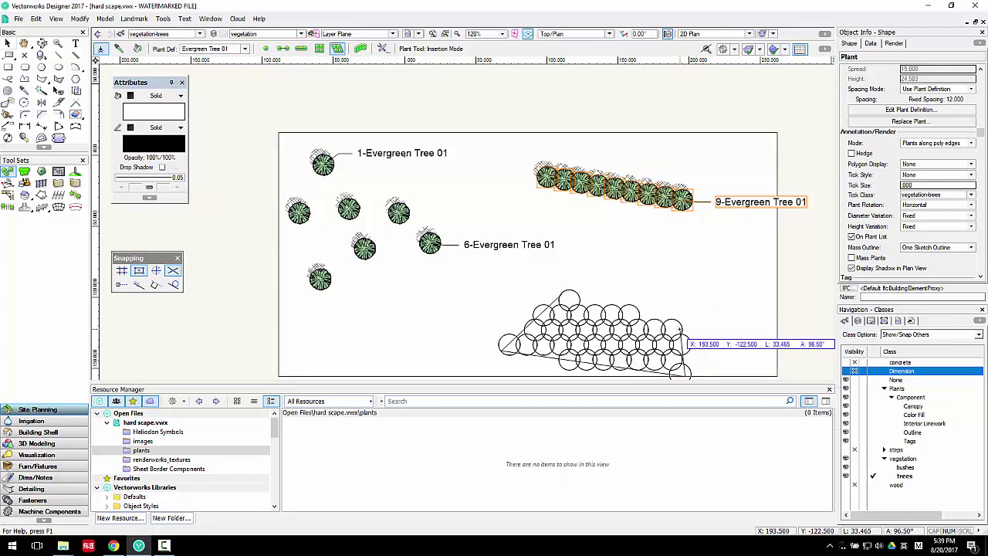
pyautogui.click(680, 330)
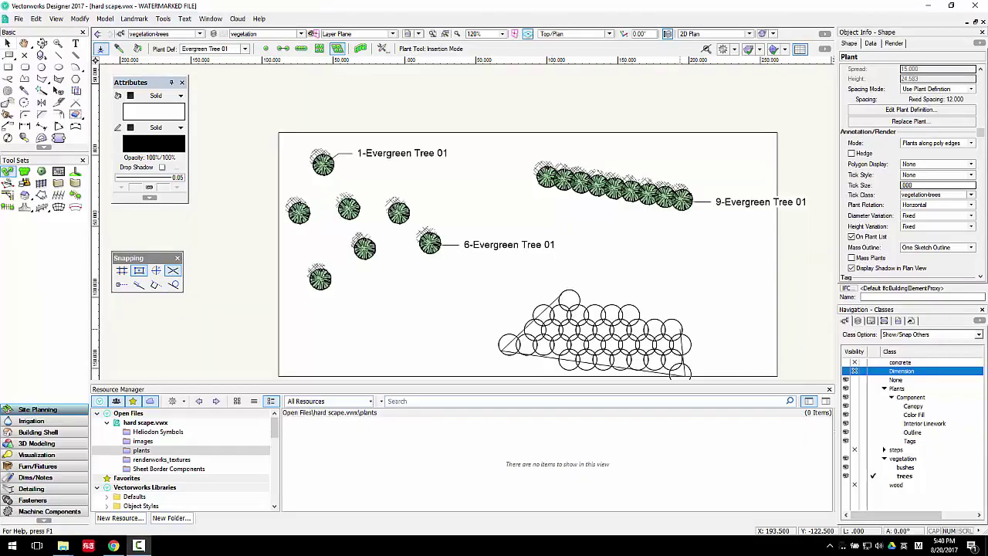
# Open the six-tree Evergreen Tree 01 plant's 2D graphics for editing.
pyautogui.scroll(2, 443, 205)
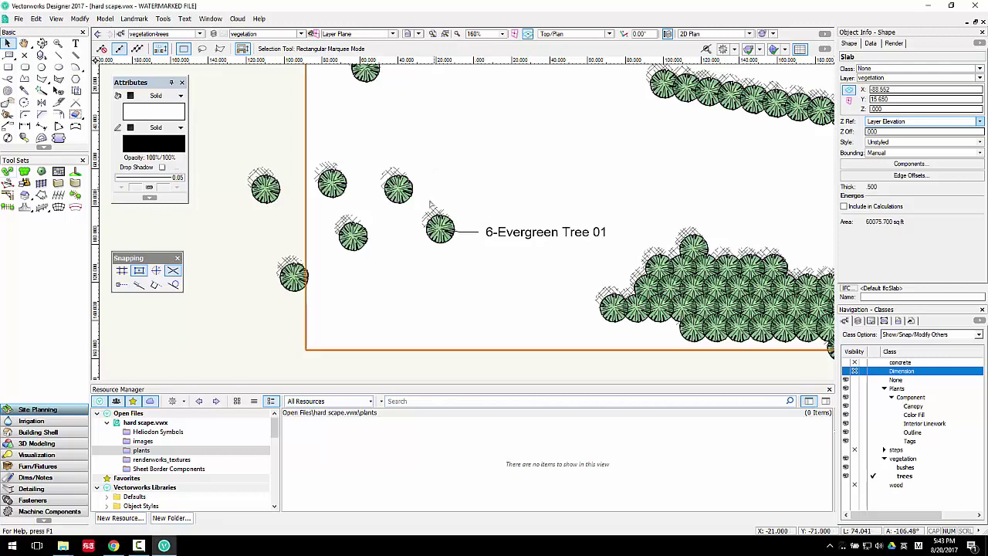
pyautogui.click(440, 228)
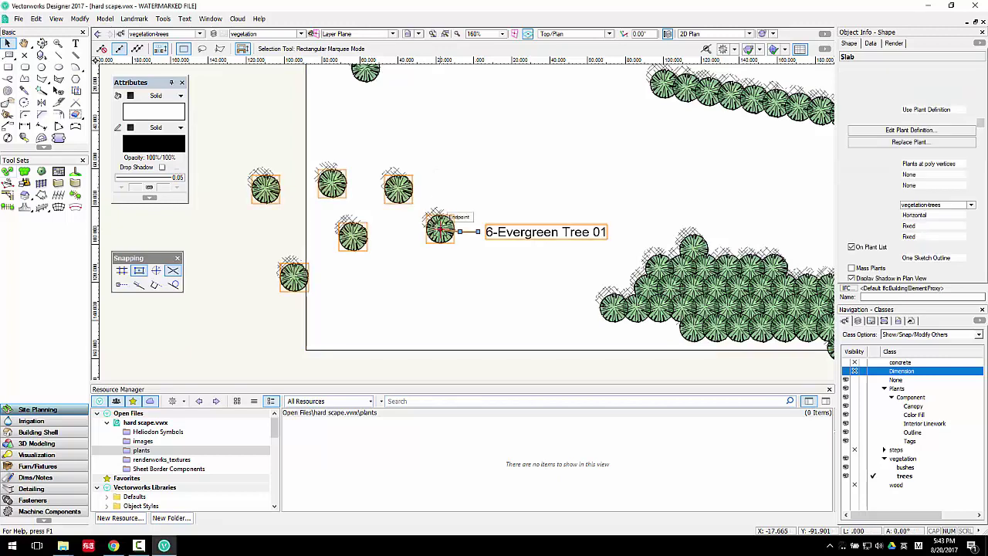
pyautogui.doubleClick(440, 229)
pyautogui.click(474, 315)
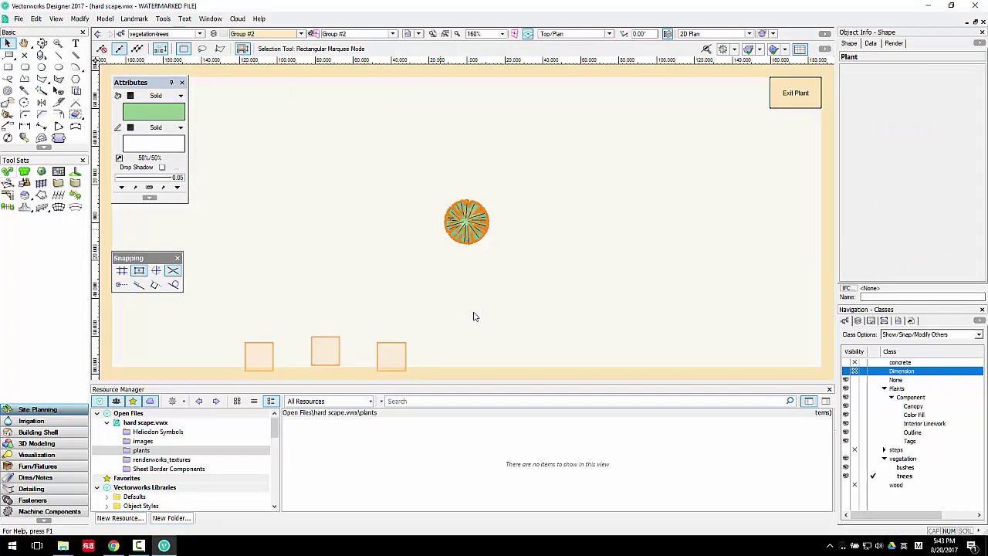
# Select an interior line of the tree symbol and set Select Similar to match fill foreground color and pen thickness.
pyautogui.click(474, 225)
pyautogui.scroll(4, 516, 216)
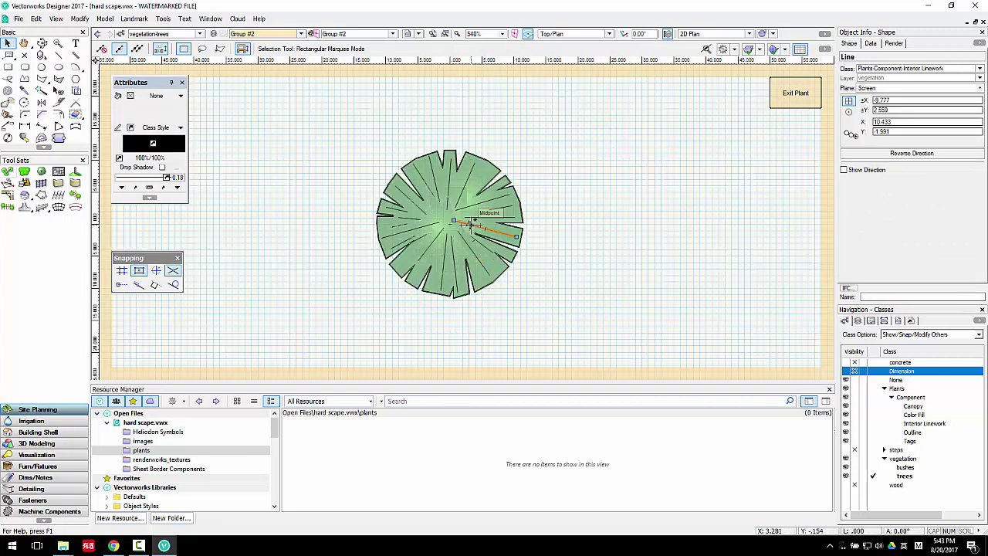
pyautogui.scroll(2, 468, 223)
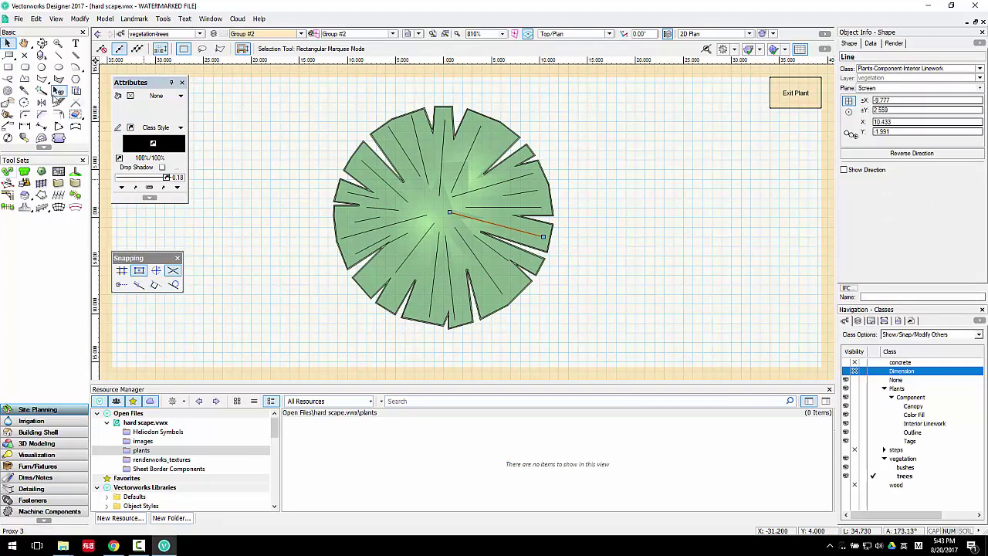
pyautogui.click(41, 90)
pyautogui.doubleClick(41, 91)
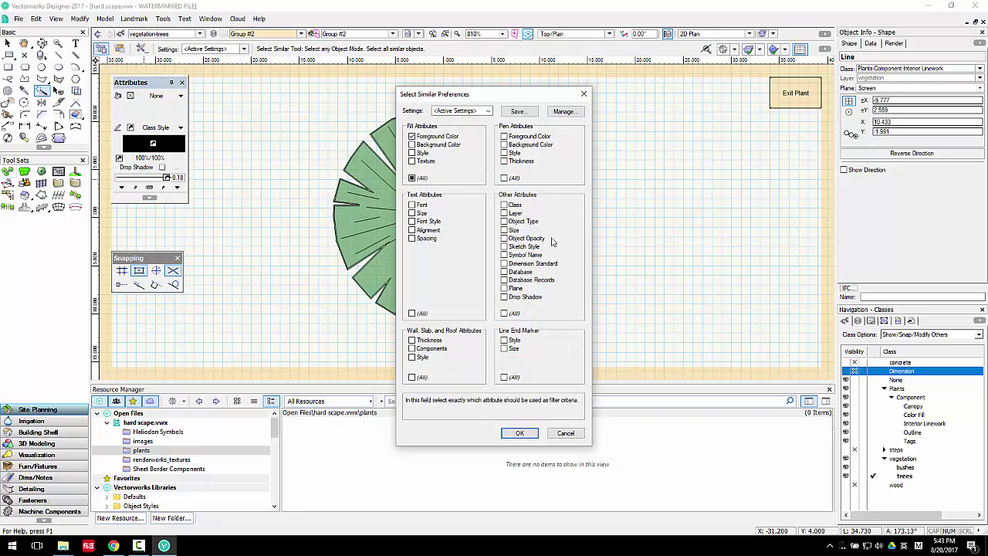
pyautogui.click(503, 161)
pyautogui.click(412, 136)
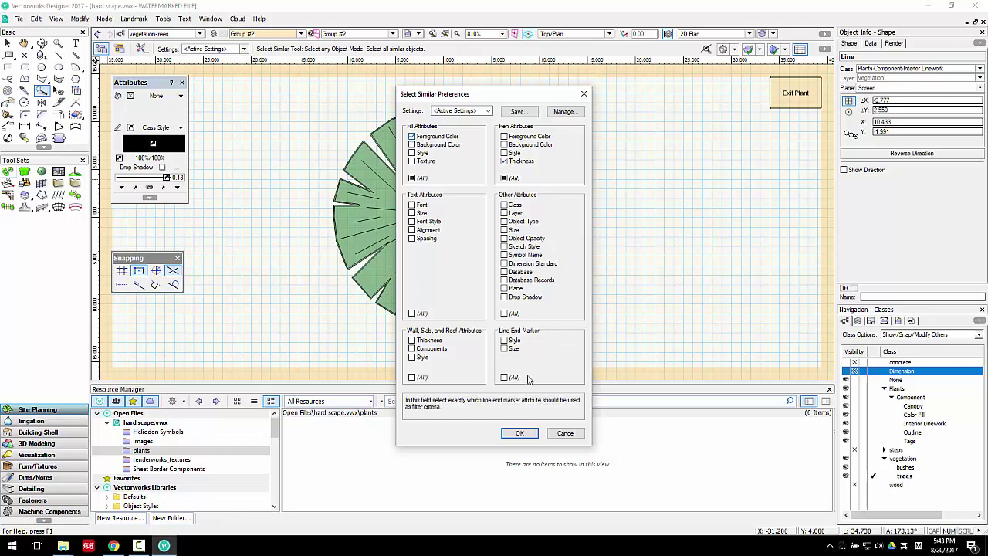
pyautogui.click(519, 433)
# Try selecting the tree symbol's matching canopy shapes together with Select Similar, and clear the selection.
pyautogui.click(491, 231)
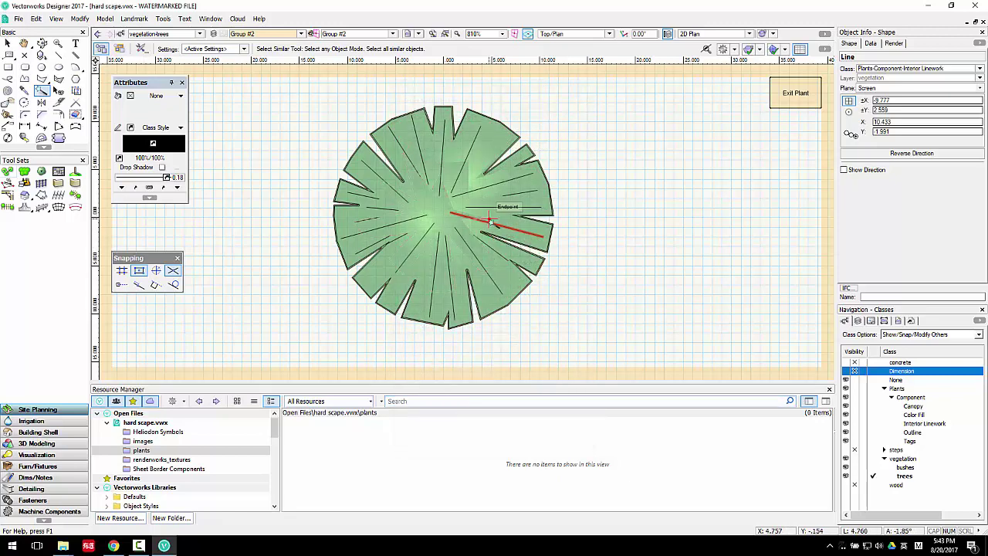
pyautogui.click(491, 230)
pyautogui.click(491, 293)
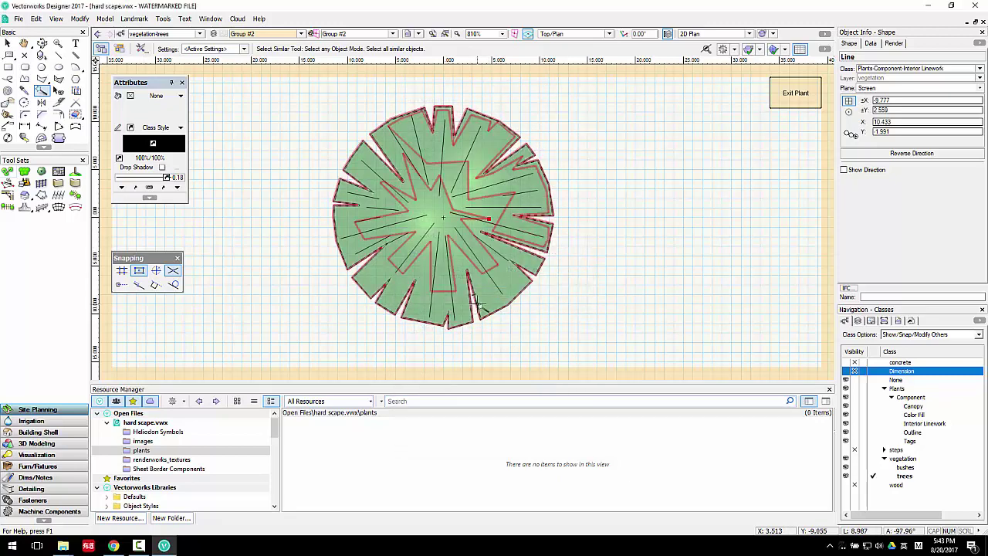
pyautogui.click(487, 305)
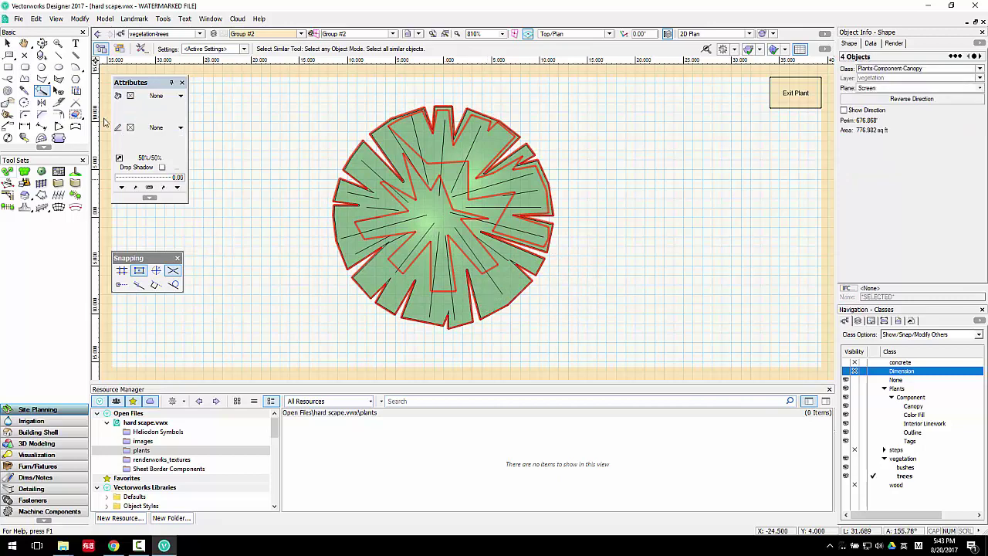
pyautogui.click(7, 43)
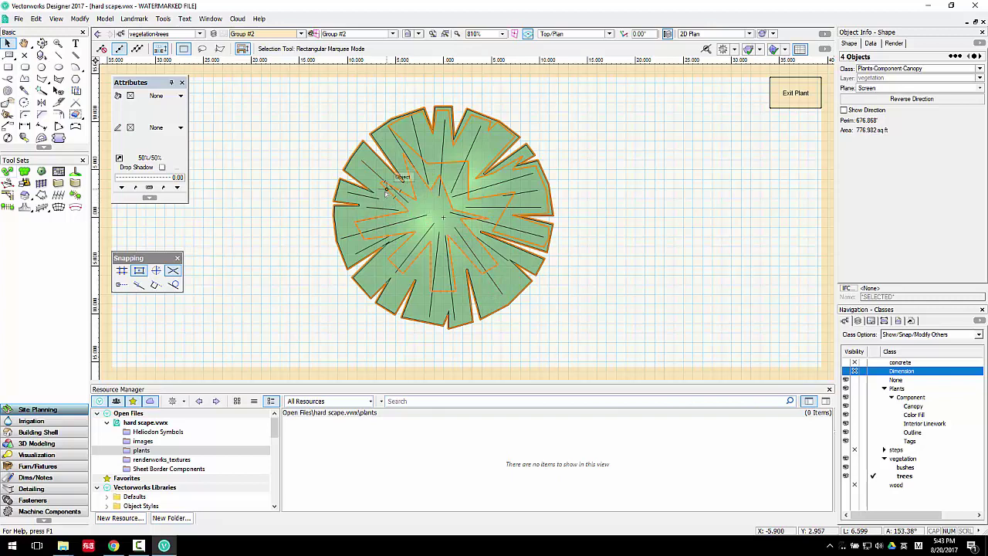
pyautogui.click(310, 168)
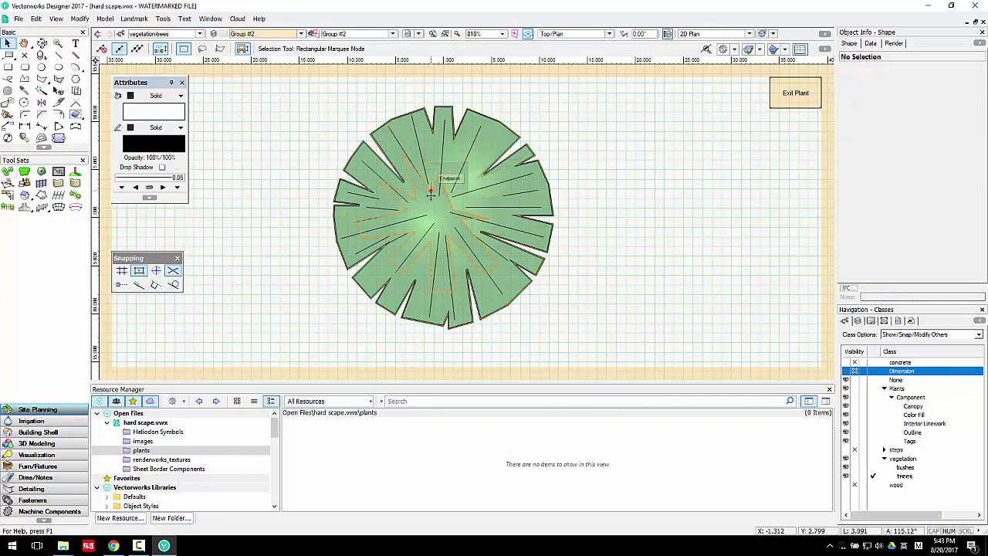
# Delete the star-shaped gradient polygon at the canopy's center and the gradient canopy polygon beneath it.
pyautogui.click(430, 197)
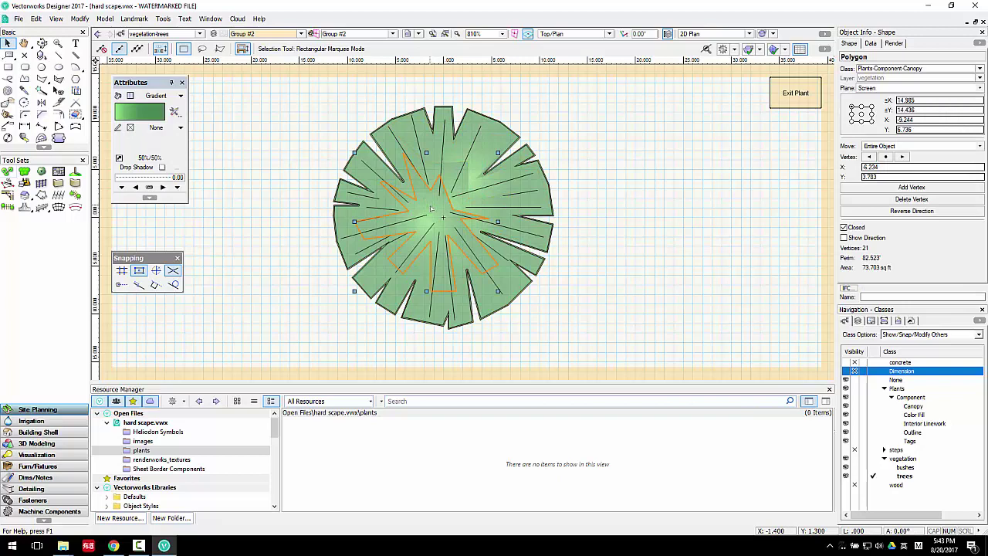
pyautogui.press('Delete')
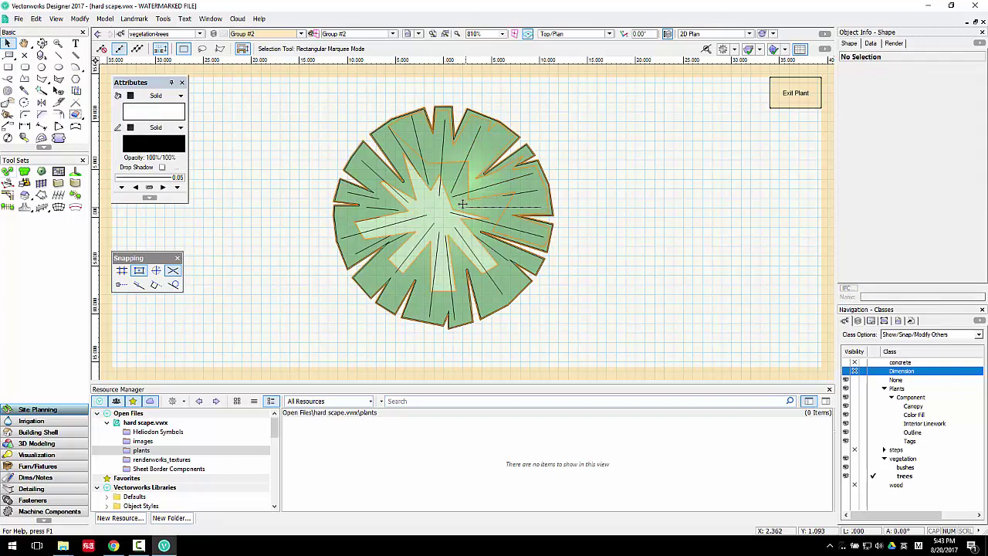
pyautogui.click(462, 204)
pyautogui.press('Delete')
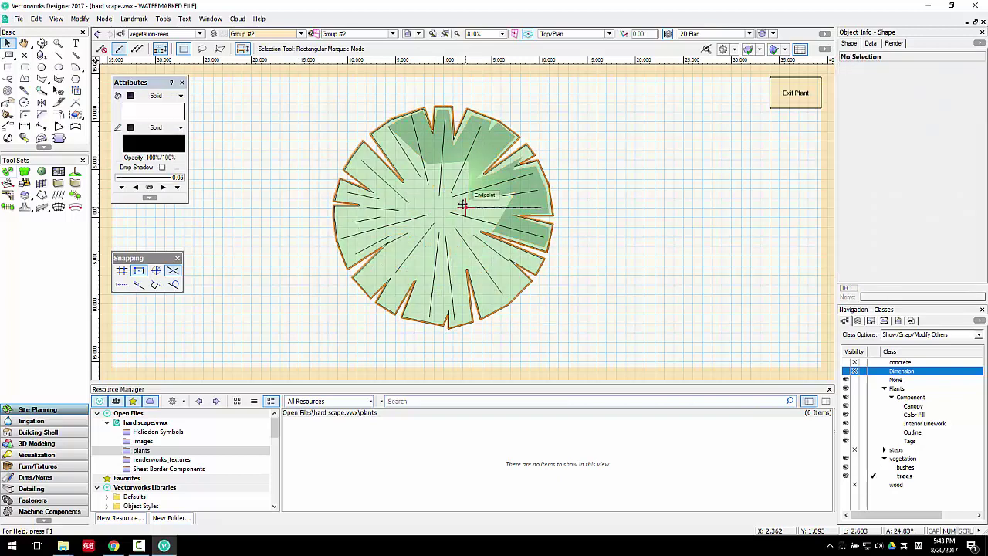
# Try deleting the remaining gradient polygon in the canopy's upper-right part, and undo the deletion.
pyautogui.click(460, 153)
pyautogui.press('Delete')
pyautogui.click(453, 162)
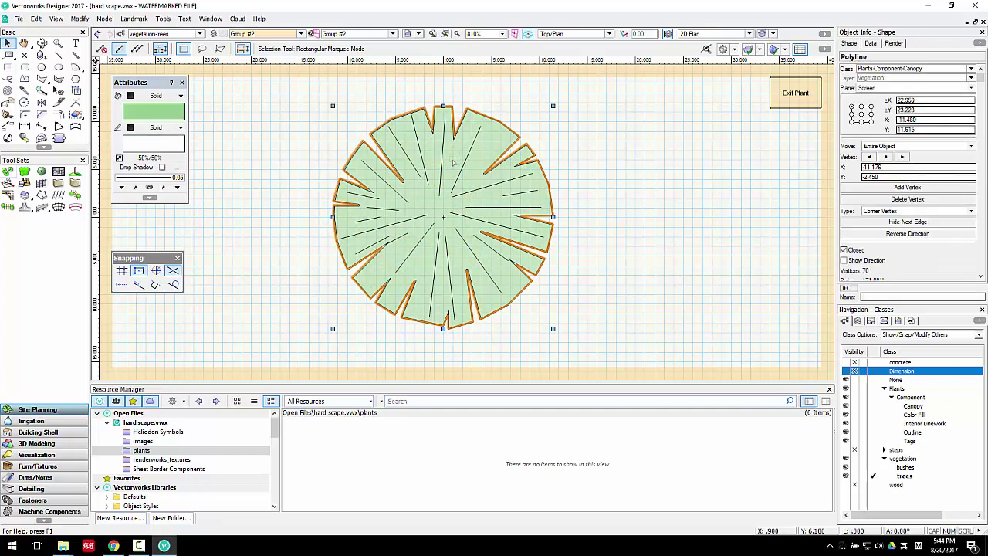
pyautogui.hotkey('ctrl', 'z')
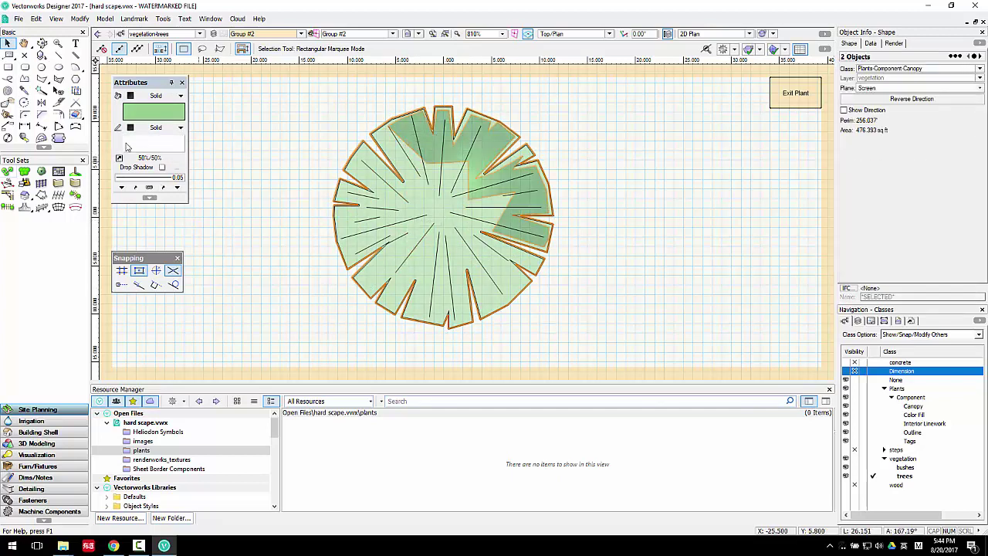
# Give the base canopy shape a paler green fill and change the remaining gradient polygon's fill style to Pattern.
pyautogui.click(155, 113)
pyautogui.click(168, 198)
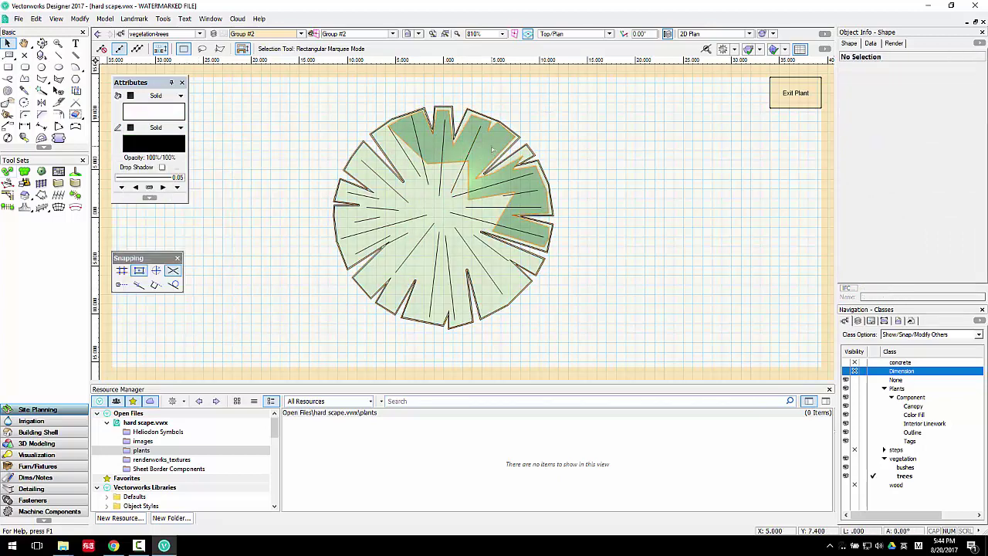
pyautogui.click(524, 130)
pyautogui.click(154, 112)
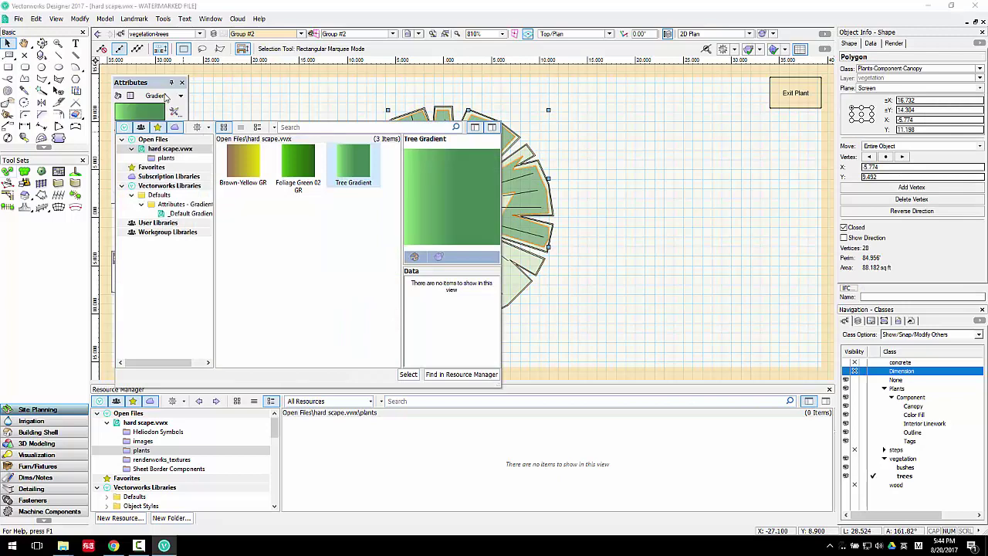
pyautogui.click(165, 95)
pyautogui.click(157, 118)
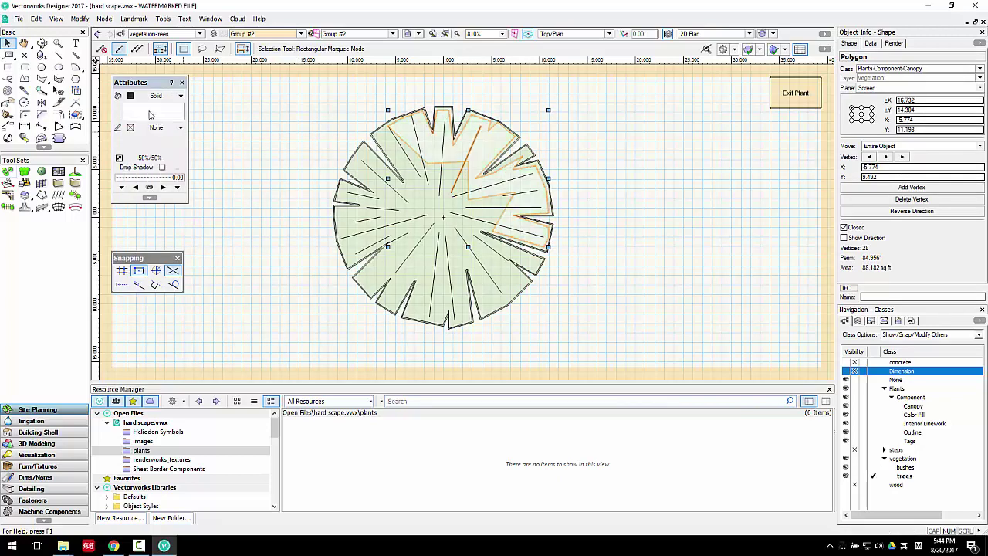
pyautogui.click(161, 95)
pyautogui.click(161, 128)
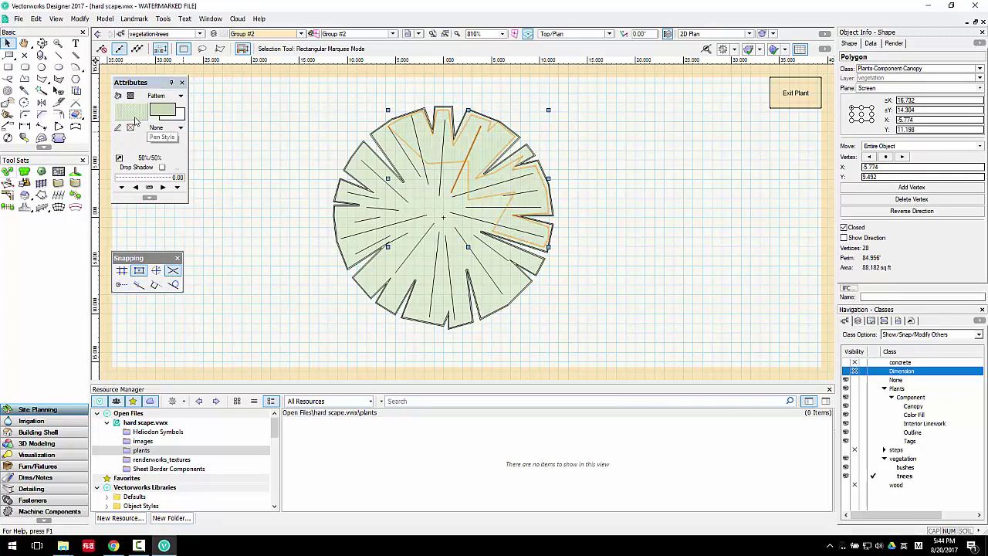
# Set the pattern fill color of the canopy's upper-right polygon to a darker green from the Standard Vectorworks Colors.
pyautogui.click(302, 128)
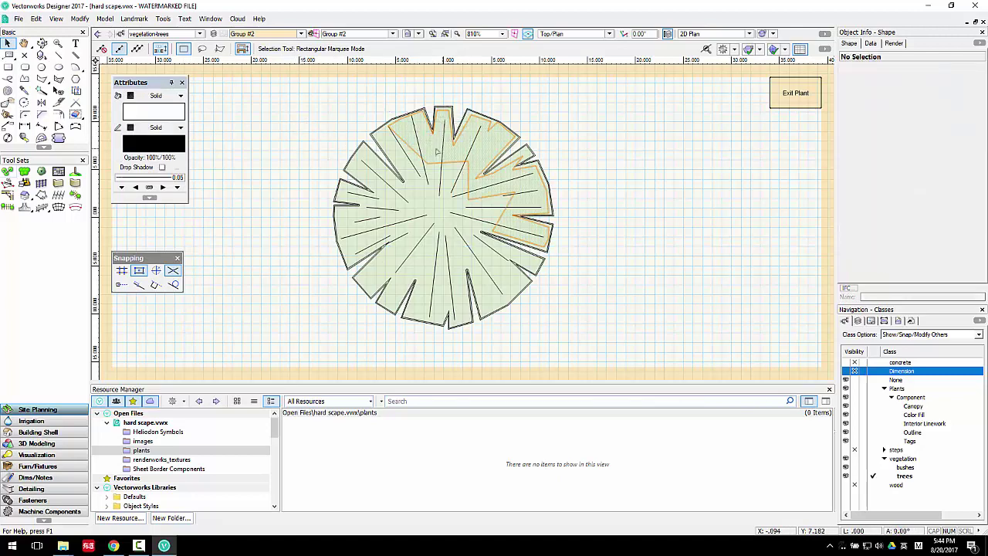
pyautogui.click(436, 151)
pyautogui.click(164, 114)
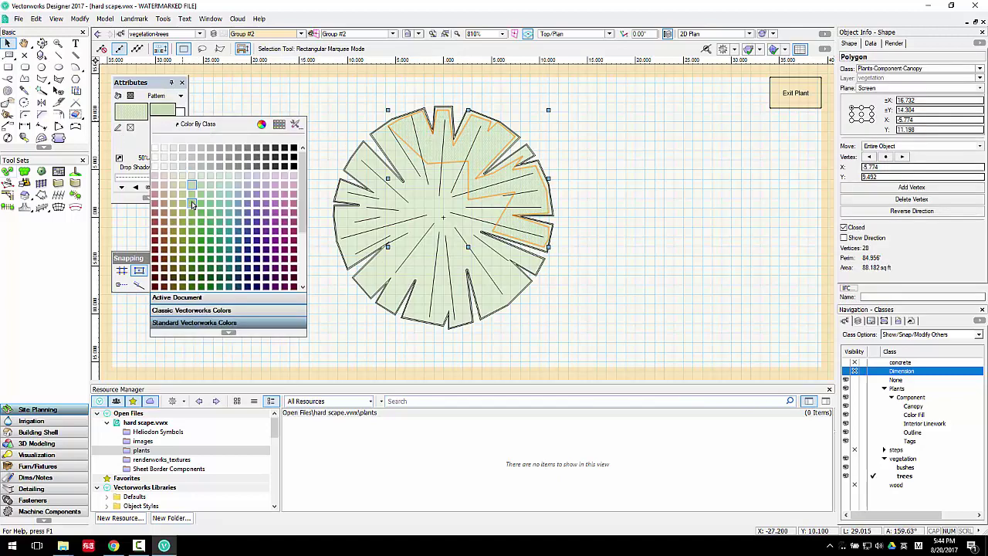
pyautogui.click(192, 204)
pyautogui.click(296, 179)
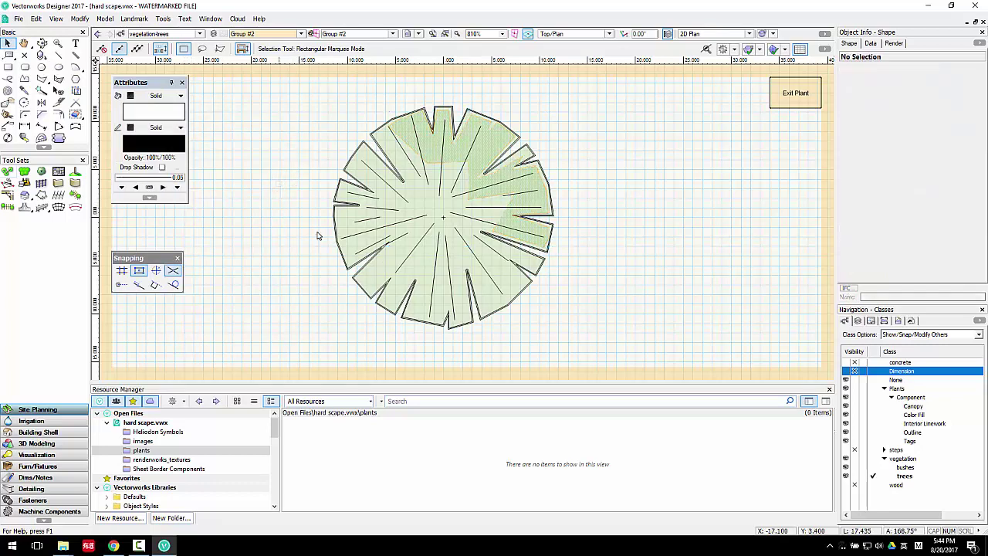
# Exit the plant's 2D editing and inspect the recolored trees in the plan.
pyautogui.scroll(-2, 463, 247)
pyautogui.click(794, 101)
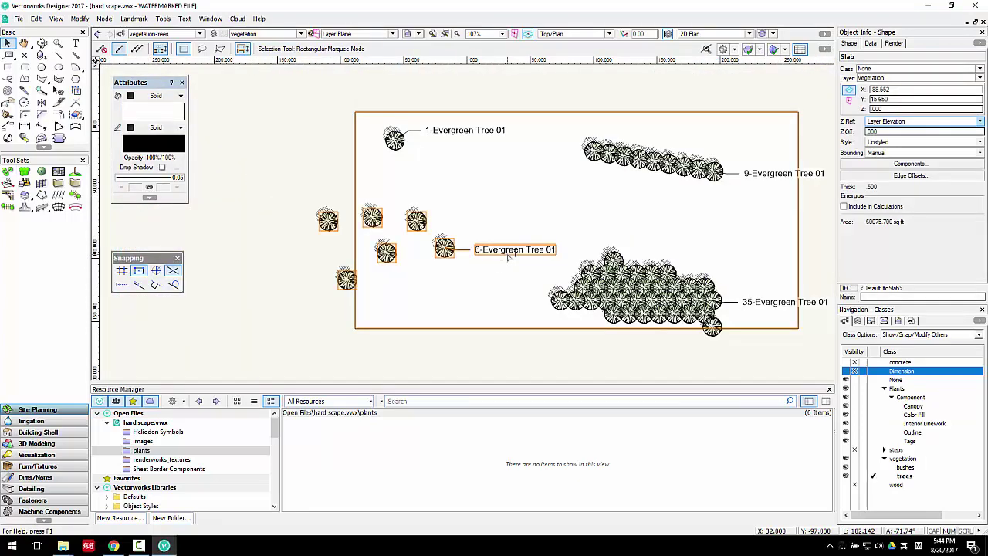
pyautogui.scroll(3, 541, 247)
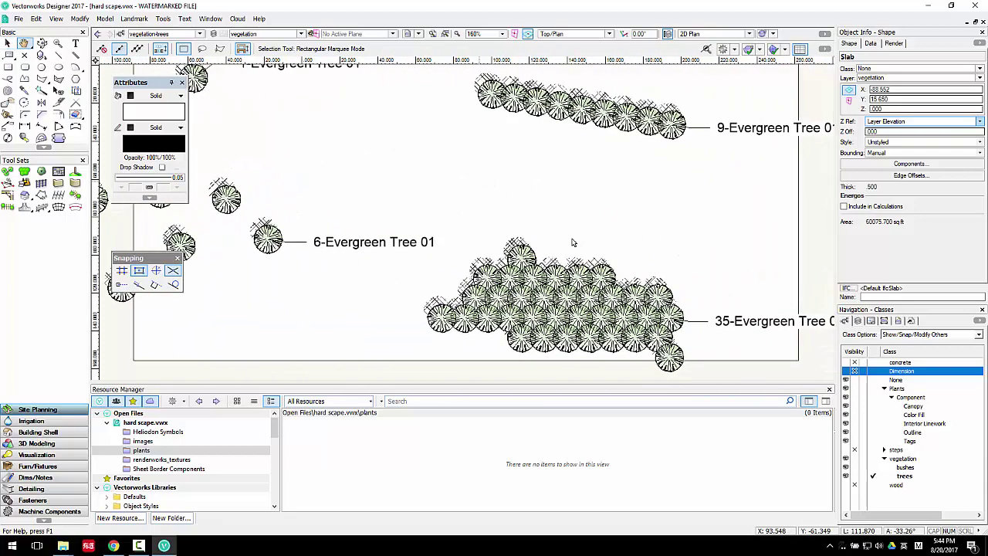
# Reposition the six-tree Evergreen Tree 01 group so that it straddles the slab's left edge, below the single tree.
pyautogui.scroll(-2, 540, 235)
pyautogui.scroll(2, 510, 227)
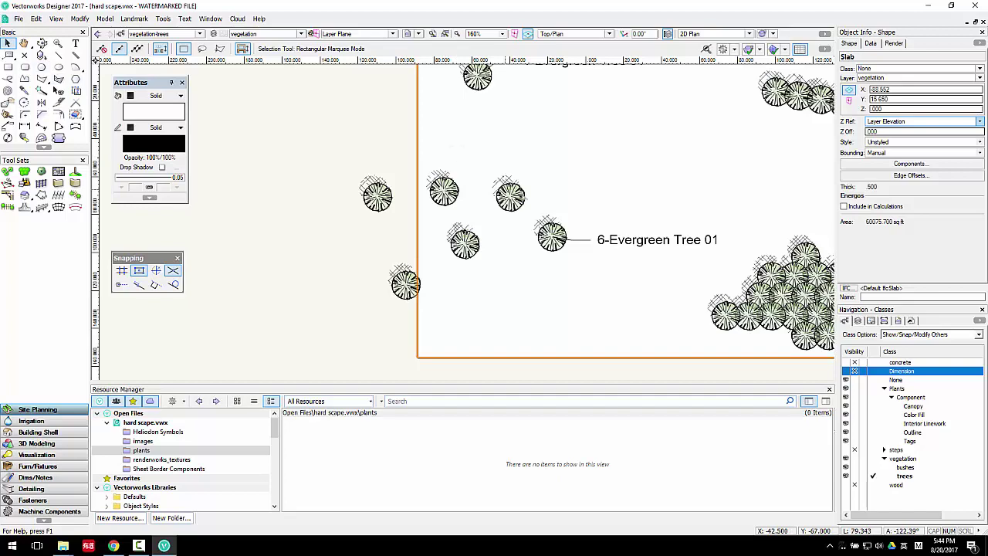
pyautogui.moveTo(511, 191); pyautogui.dragTo(480, 162)
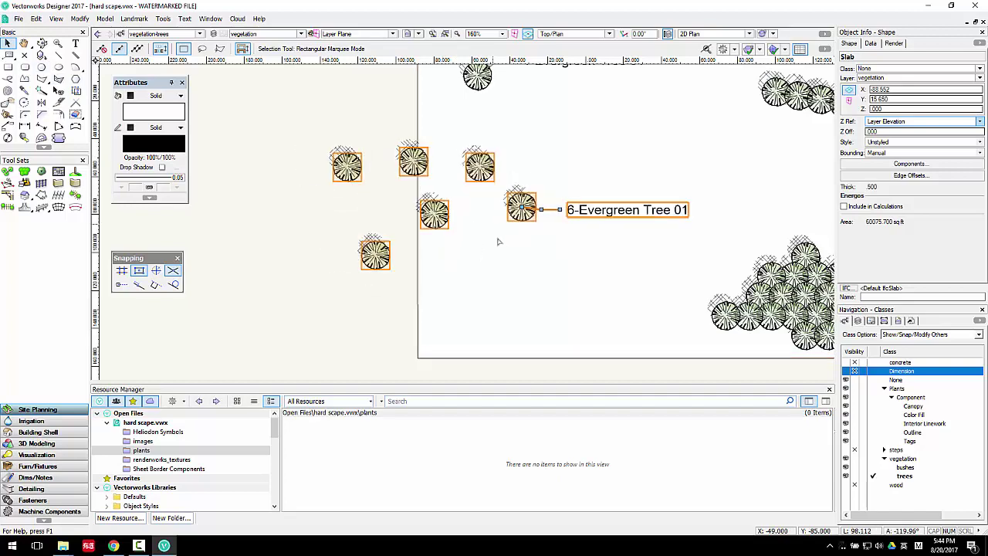
pyautogui.click(525, 256)
pyautogui.scroll(-1, 520, 256)
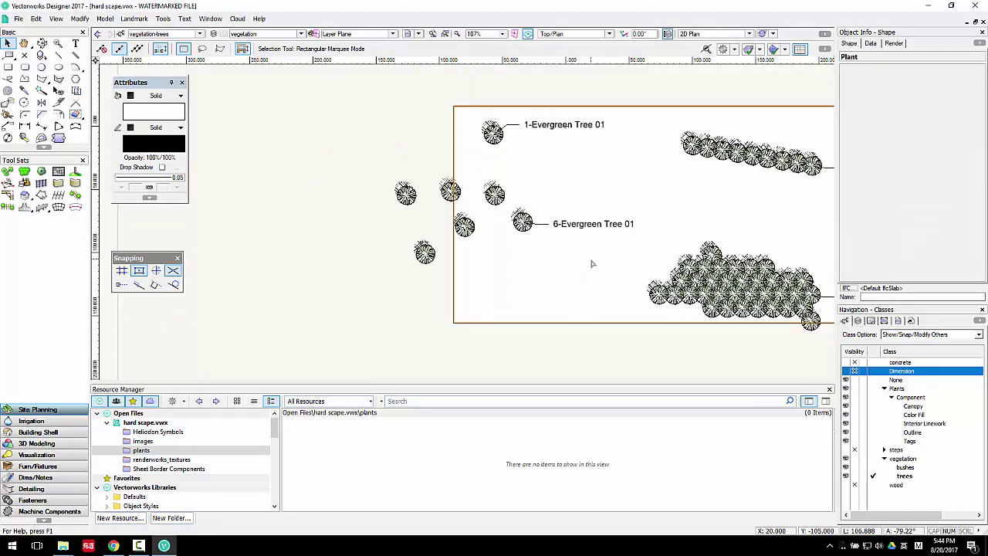
pyautogui.moveTo(591, 264); pyautogui.dragTo(471, 236, button='middle')
pyautogui.click(397, 222)
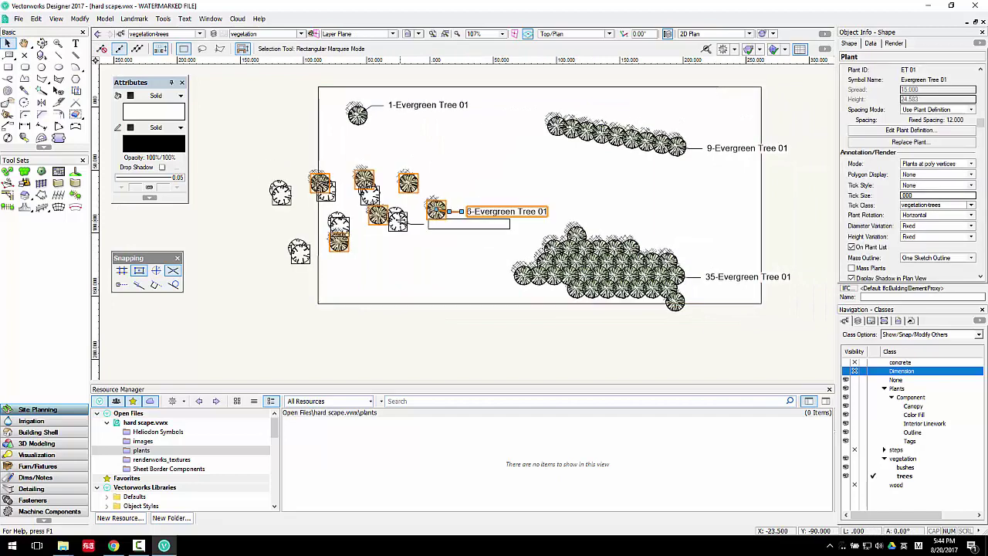
pyautogui.click(394, 156)
# Create a new plant named evergreen2 from the single evergreen tree and return from the Plant Database to the drawing.
pyautogui.scroll(1, 360, 117)
pyautogui.click(357, 114)
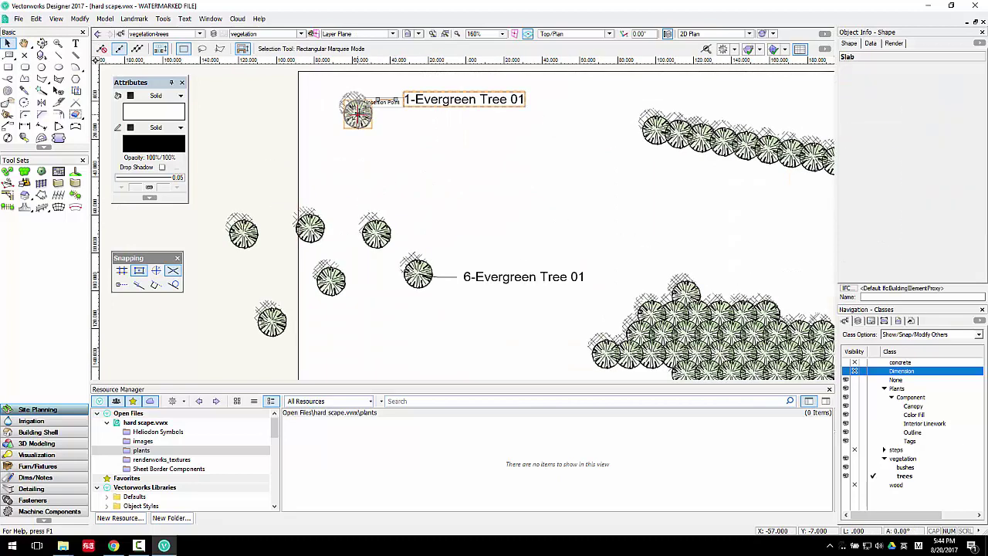
pyautogui.rightClick(357, 114)
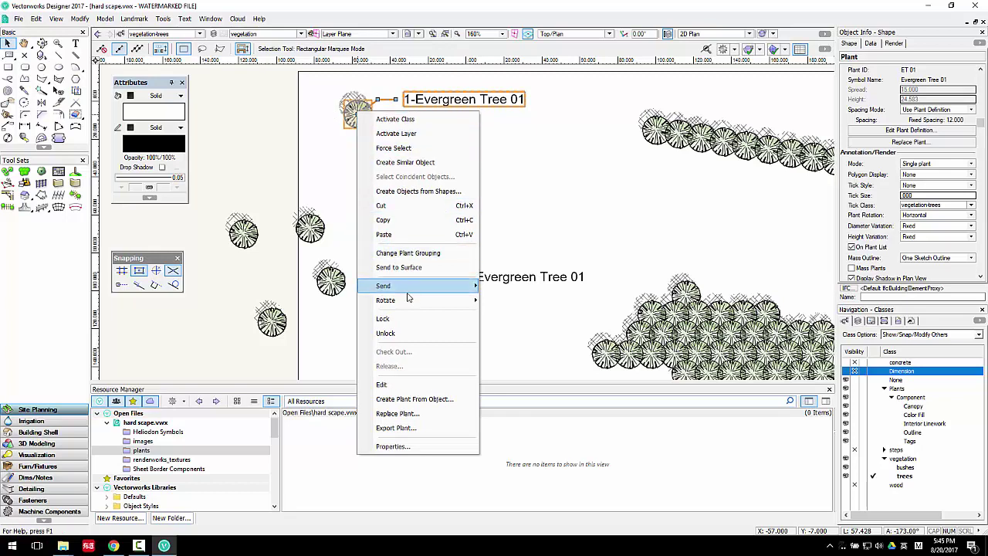
pyautogui.click(415, 399)
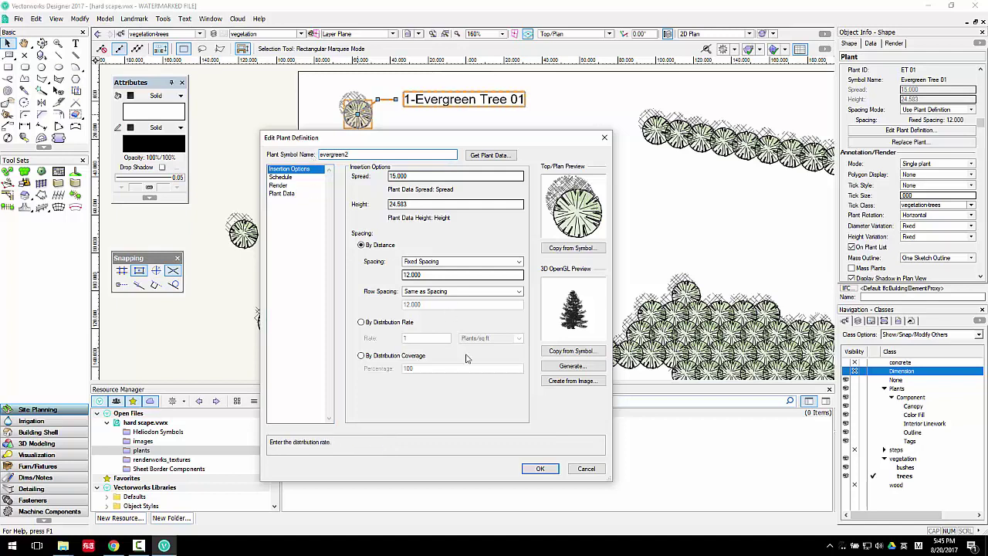
pyautogui.click(540, 468)
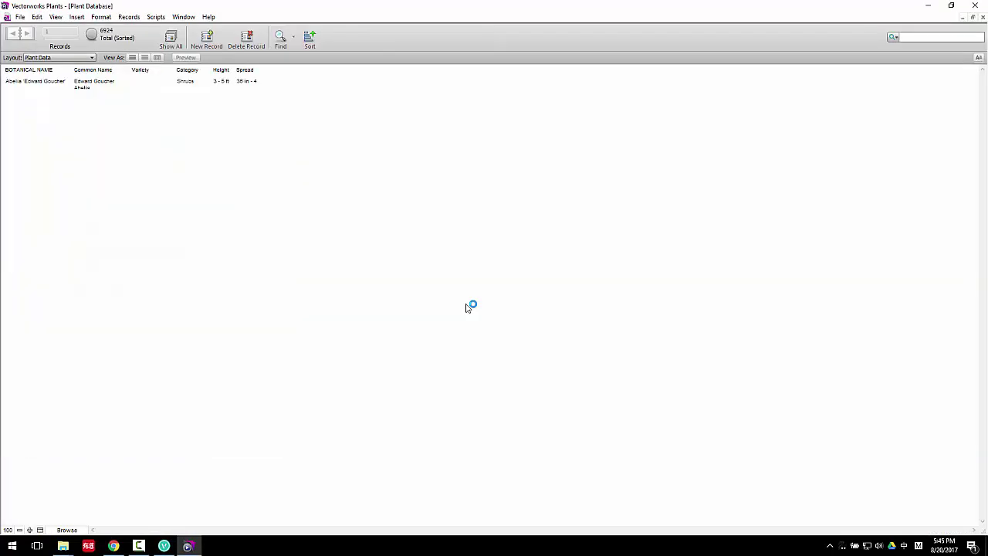
pyautogui.click(189, 546)
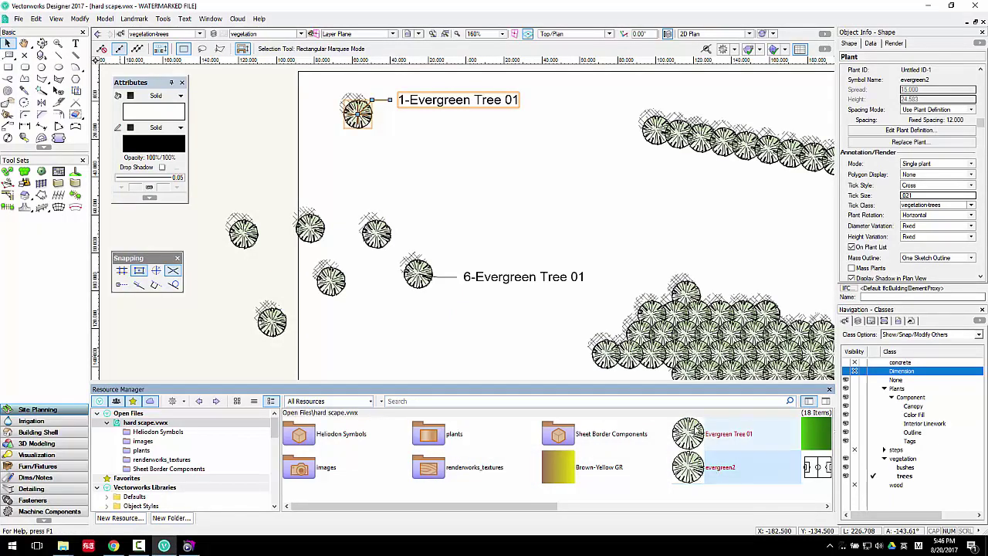
# Replace the existing plants resource folder with a new Symbol Folder named plants.
pyautogui.keyDown('shift'); pyautogui.click(698, 433); pyautogui.keyUp('shift')
pyautogui.moveTo(539, 507); pyautogui.dragTo(519, 510)
pyautogui.scroll(-10, 184, 485)
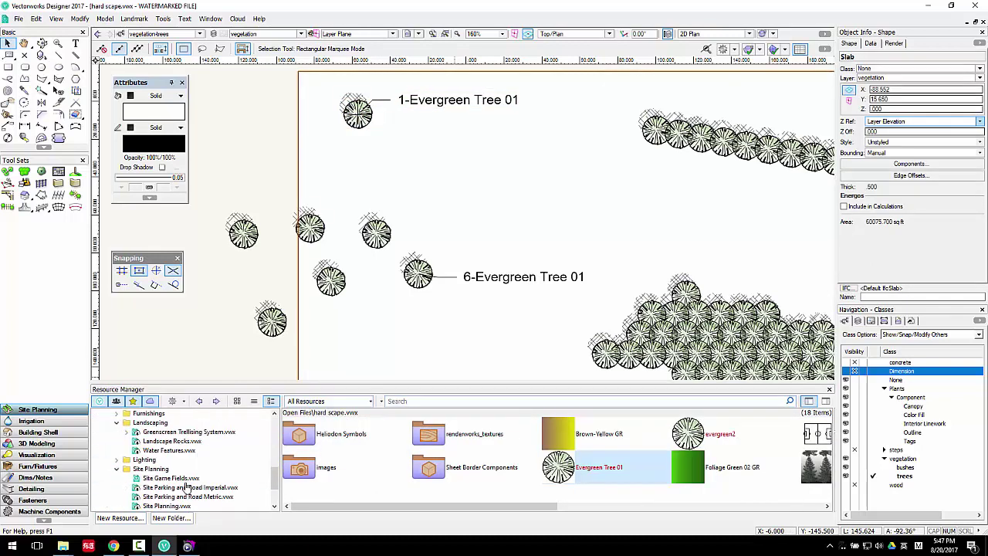
pyautogui.click(172, 518)
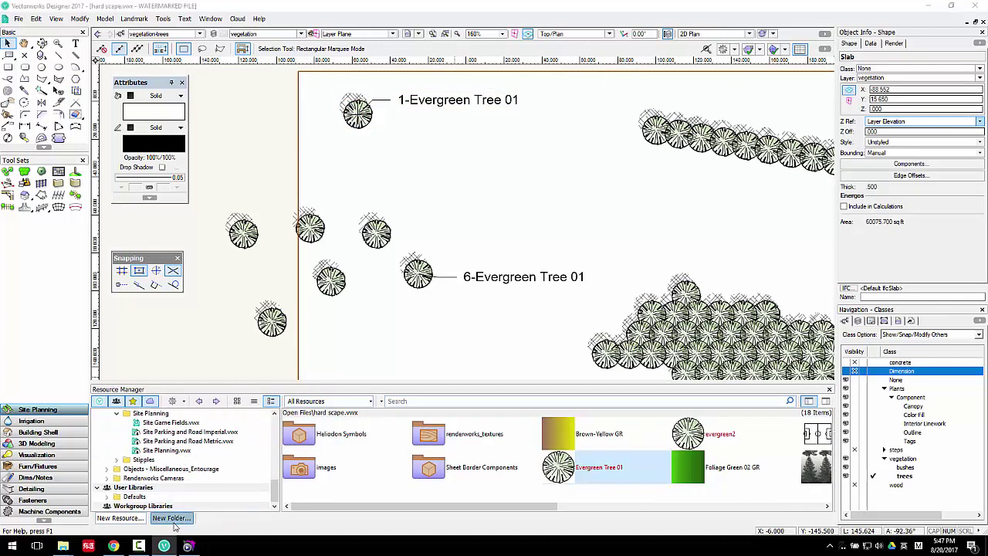
pyautogui.click(497, 246)
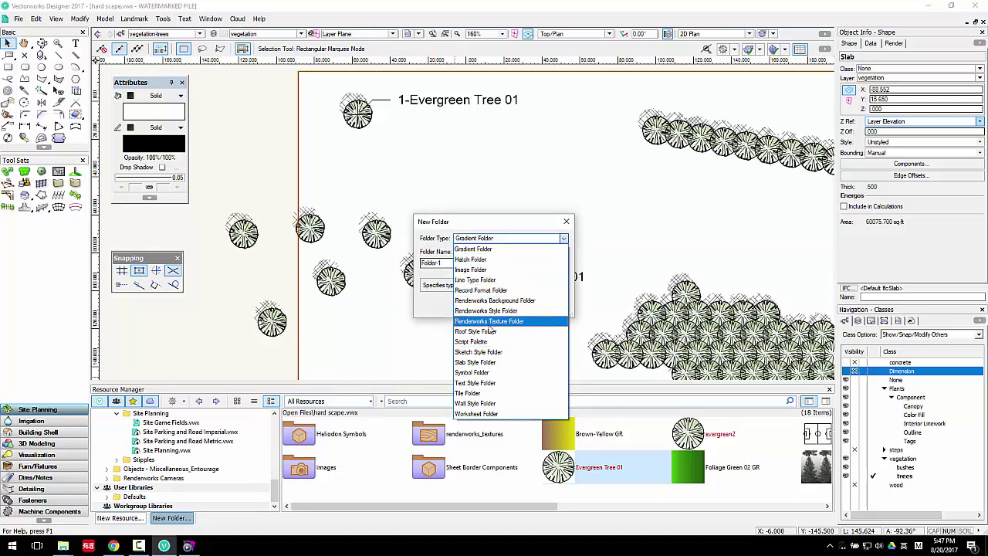
pyautogui.click(472, 372)
pyautogui.click(456, 263)
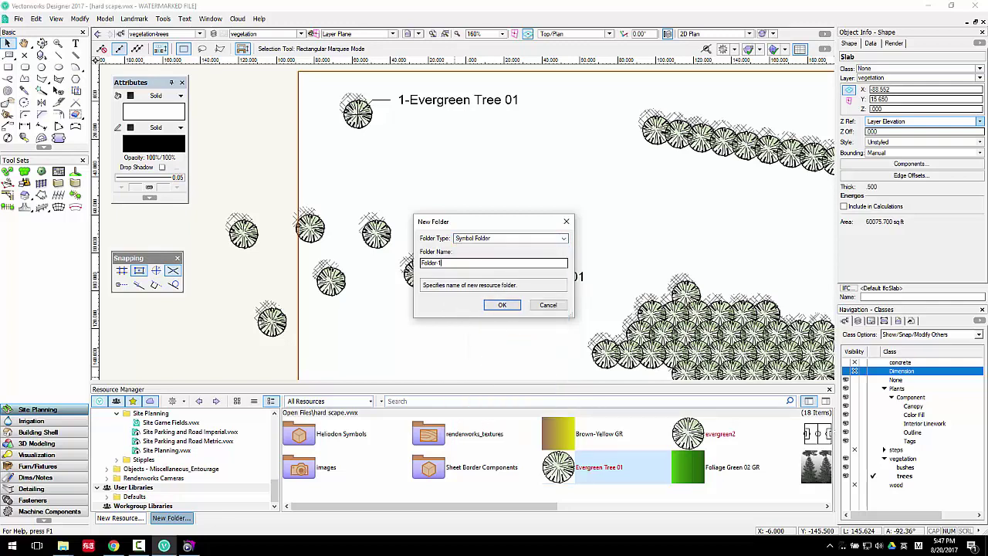
pyautogui.write('plants')
pyautogui.press('Return')
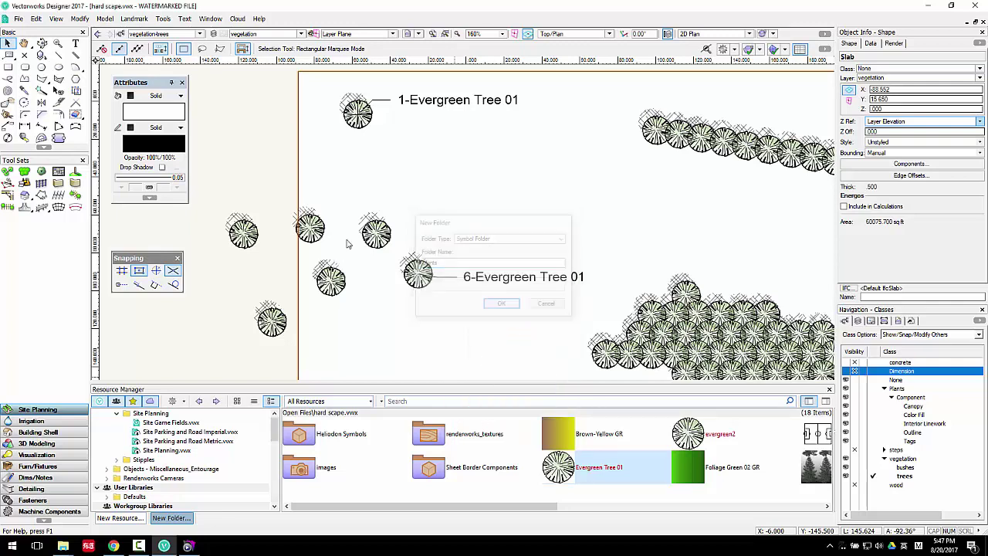
# Move Evergreen Tree 01 and evergreen2 into the plants folder, and place an evergreen2 tree between the single tree and the six-tree group.
pyautogui.moveTo(718, 476); pyautogui.dragTo(469, 436)
pyautogui.doubleClick(469, 437)
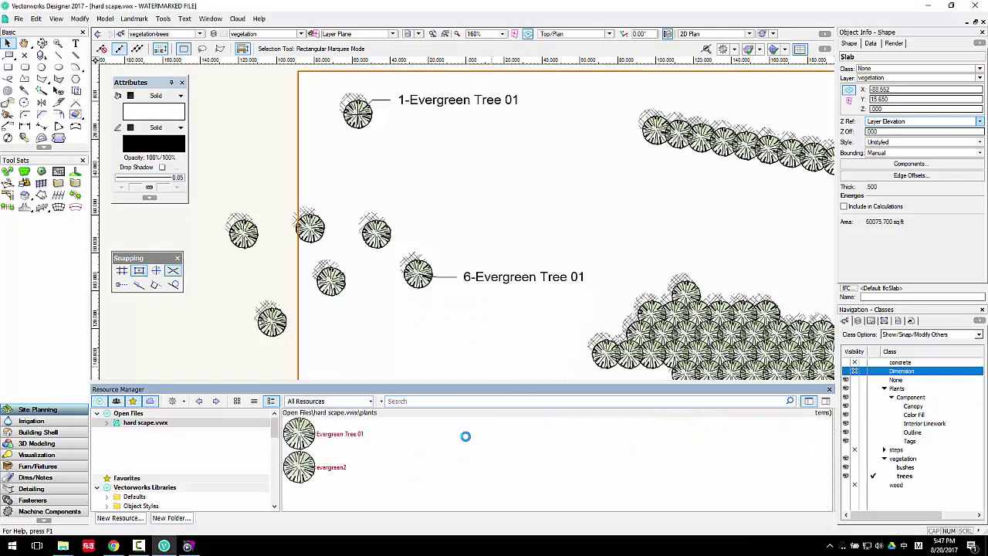
pyautogui.moveTo(299, 434); pyautogui.dragTo(444, 194)
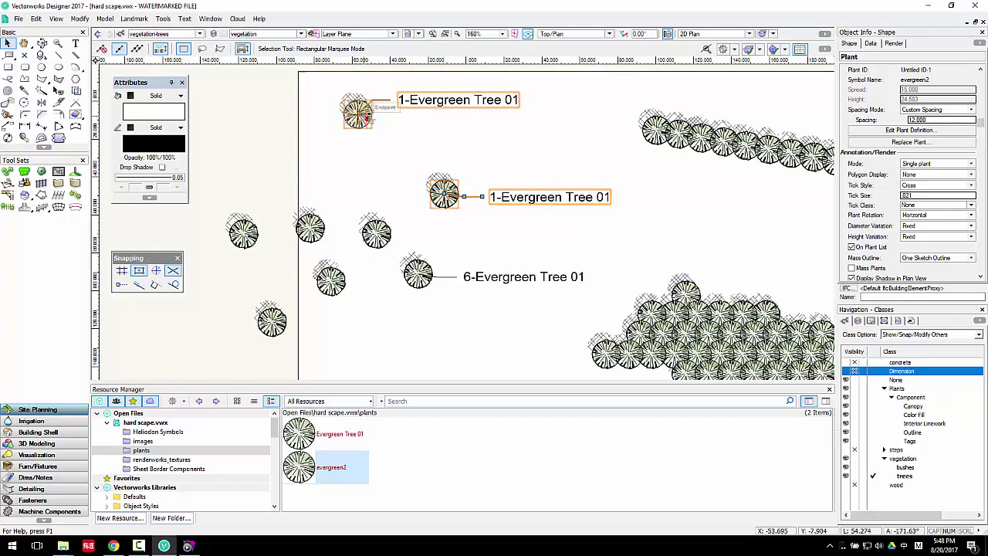
pyautogui.click(357, 113)
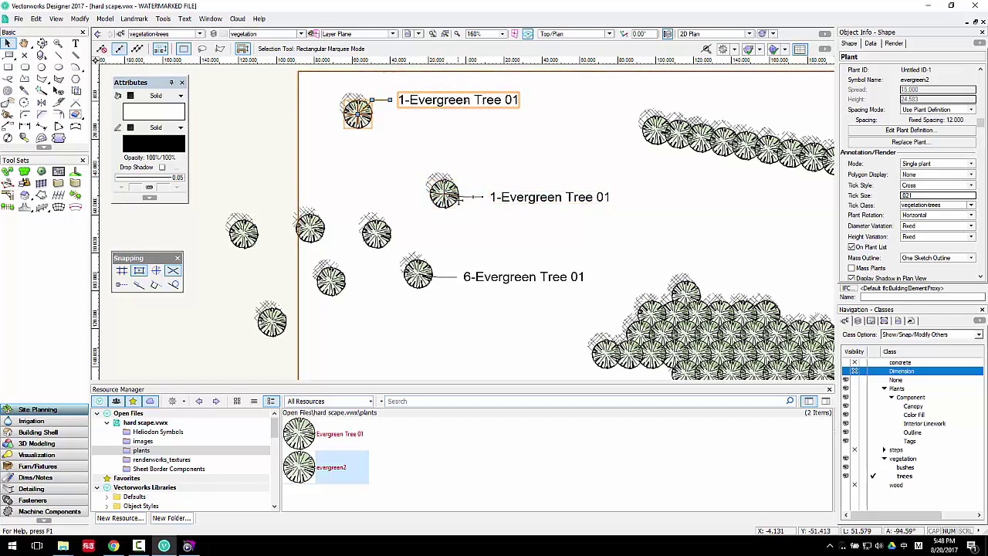
# Edit the evergreen2 plant's 2D graphics, giving the canopy outline a solid green fill, and return to the plan.
pyautogui.doubleClick(458, 200)
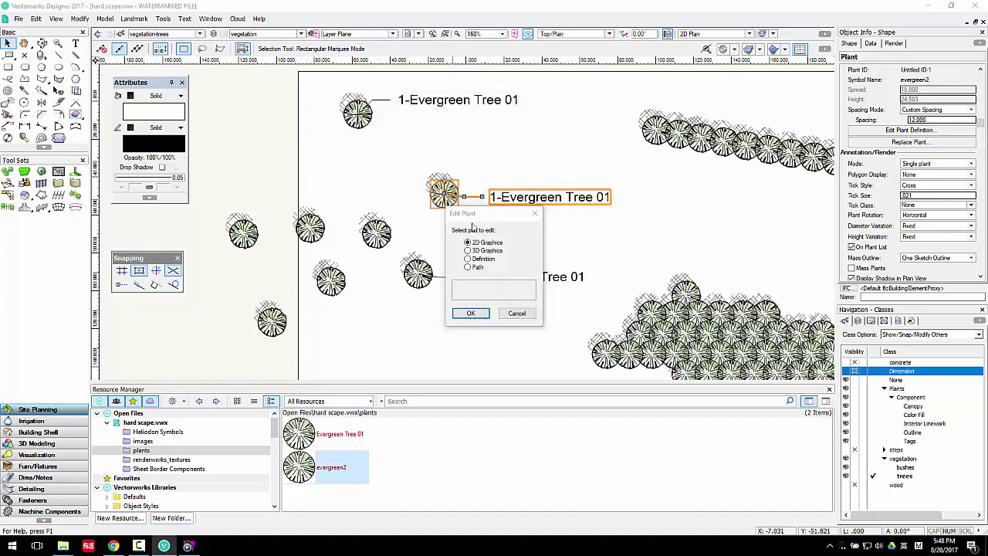
pyautogui.click(470, 313)
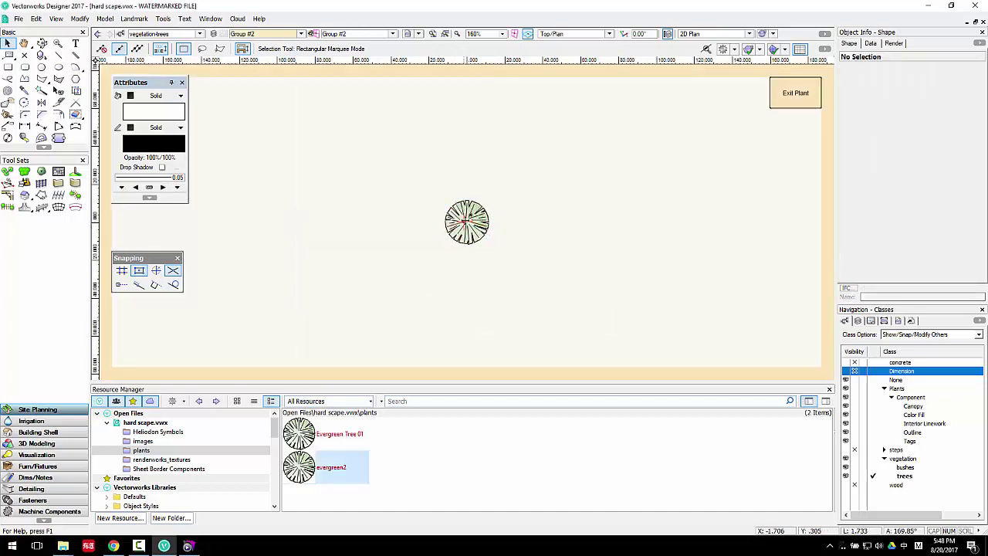
pyautogui.click(503, 280)
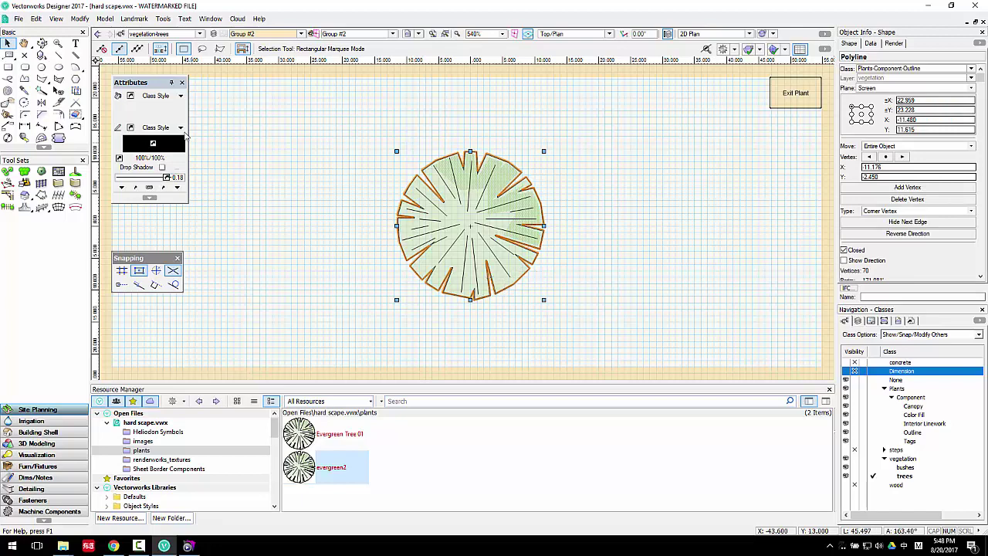
pyautogui.click(172, 96)
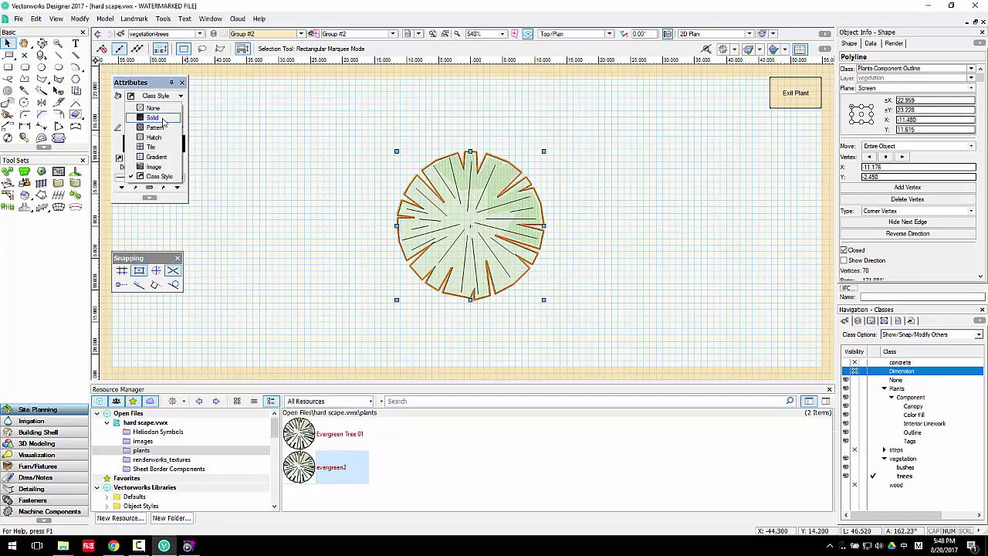
pyautogui.click(154, 117)
pyautogui.click(163, 119)
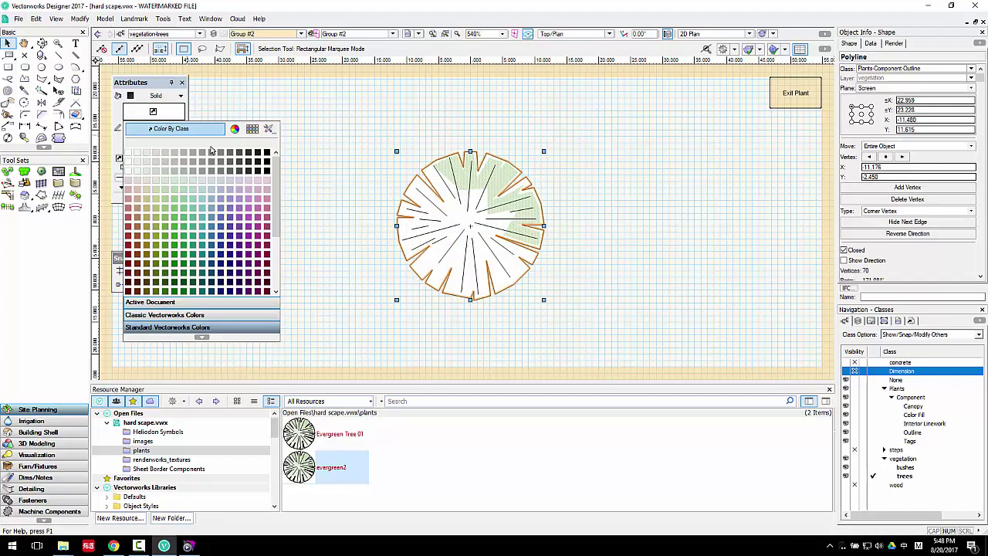
pyautogui.click(176, 223)
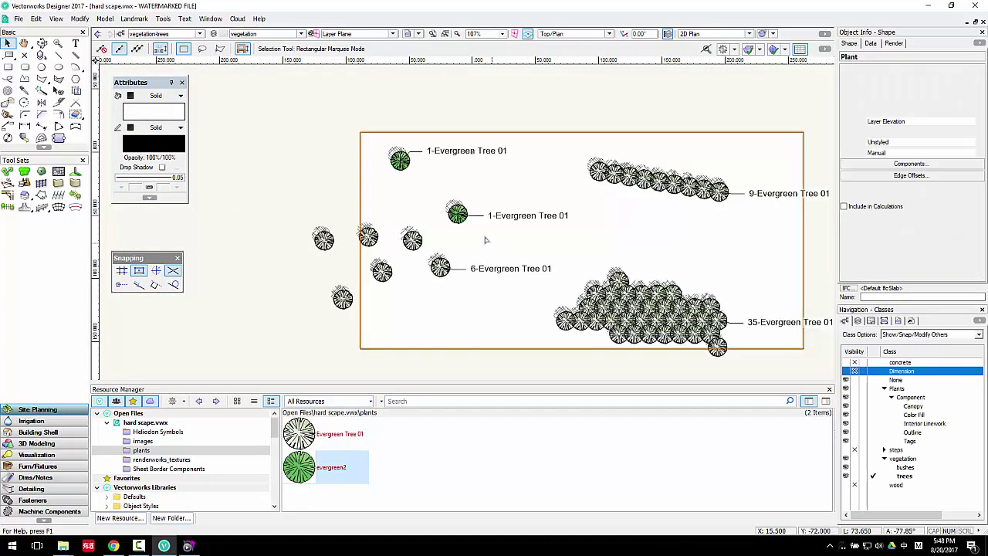
pyautogui.scroll(3, 483, 216)
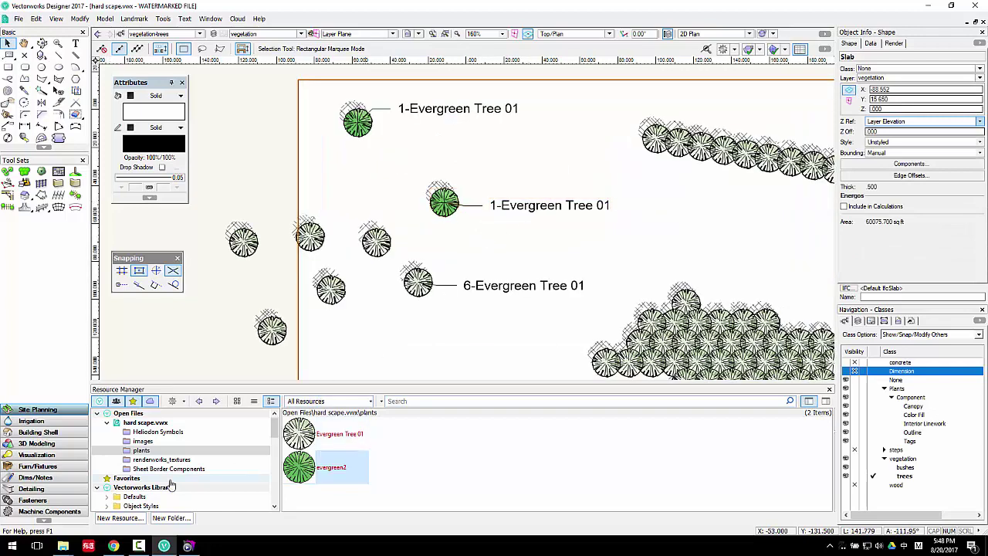
# Check the contents of the plants folder and the resources of hard scape.vwx.
pyautogui.click(158, 423)
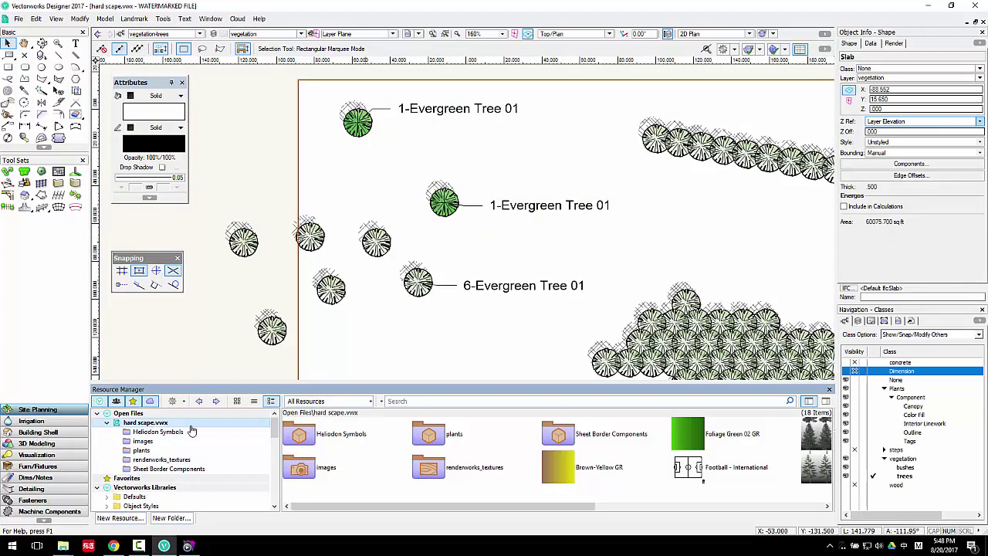
pyautogui.doubleClick(457, 436)
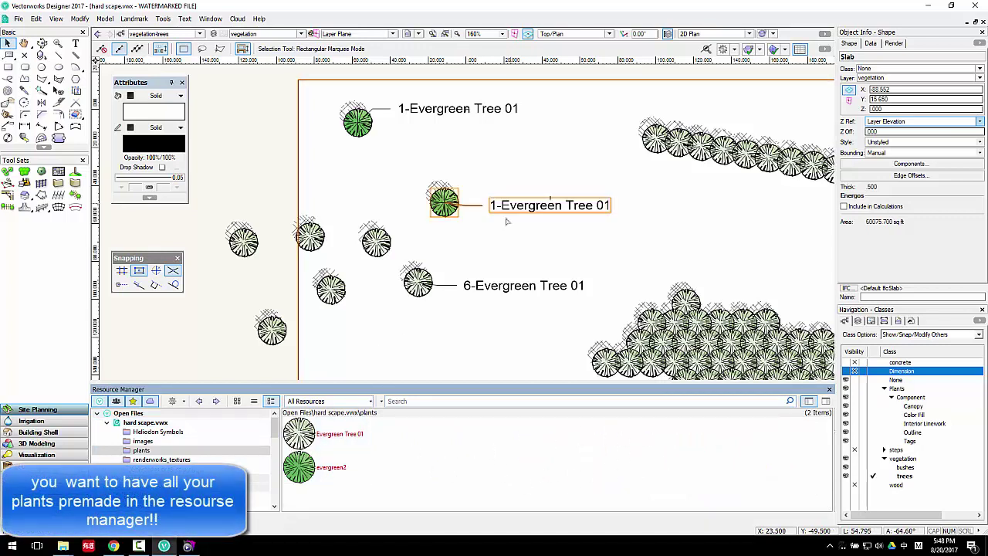
pyautogui.click(150, 423)
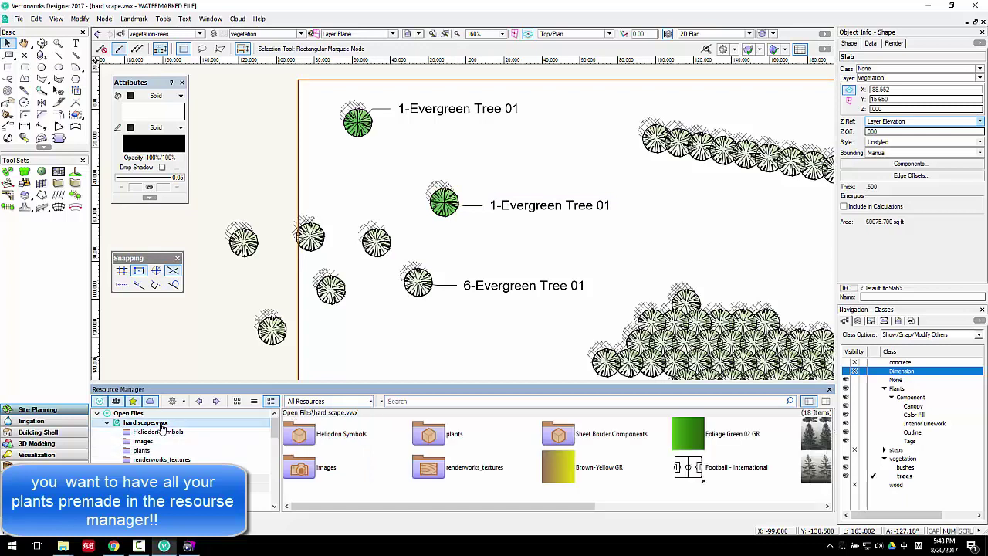
# Move the lower evergreen2 tree closer to the single tree near the slab's upper-left corner, leaving its graphics unedited.
pyautogui.moveTo(444, 202); pyautogui.dragTo(390, 185)
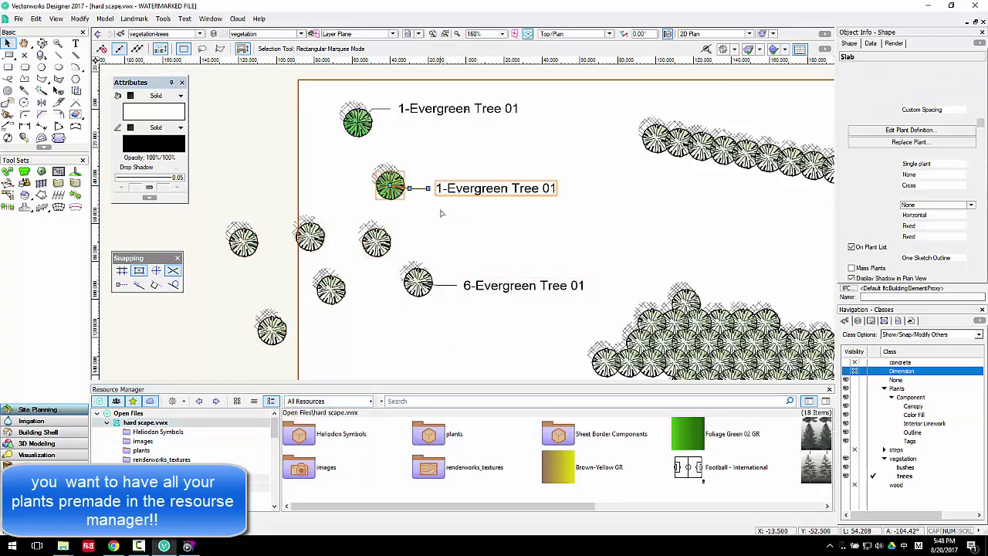
pyautogui.doubleClick(390, 186)
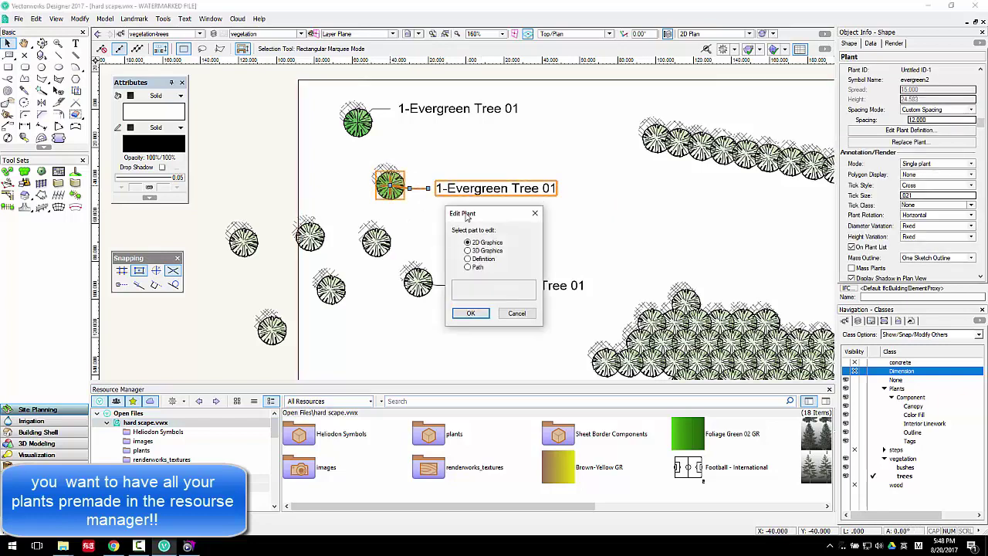
pyautogui.click(515, 313)
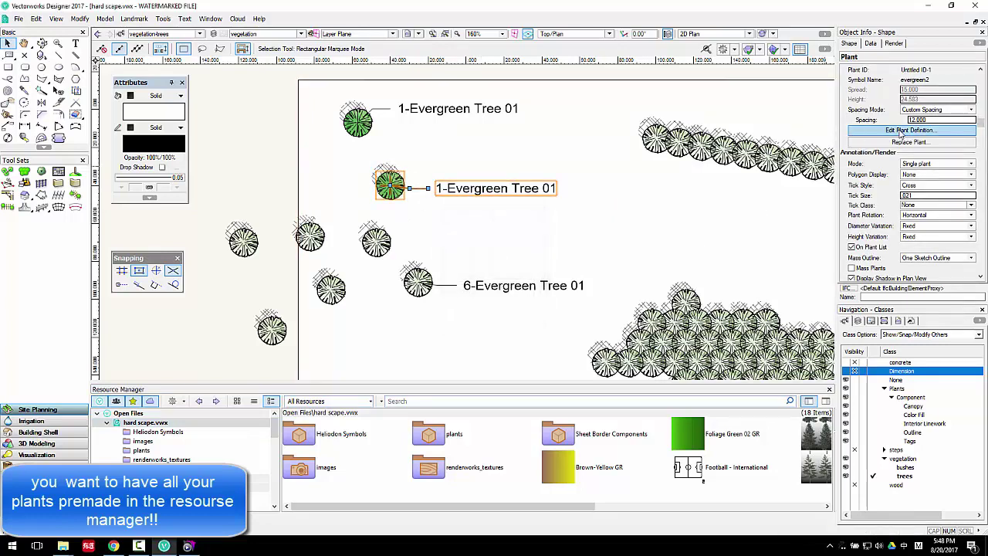
# Open the Plant Data of the selected evergreen2 plant's definition and load selectable records from a plant list file.
pyautogui.click(900, 131)
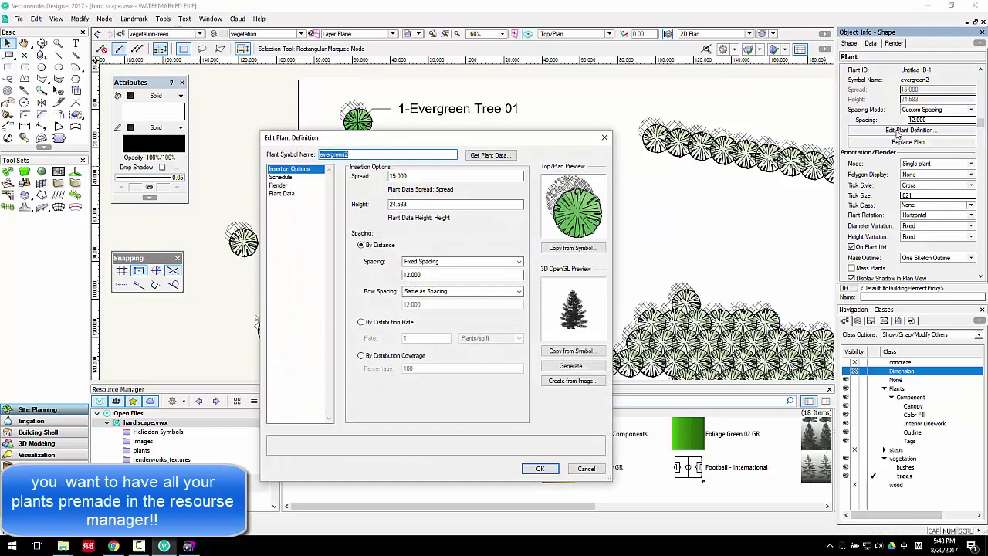
pyautogui.click(282, 193)
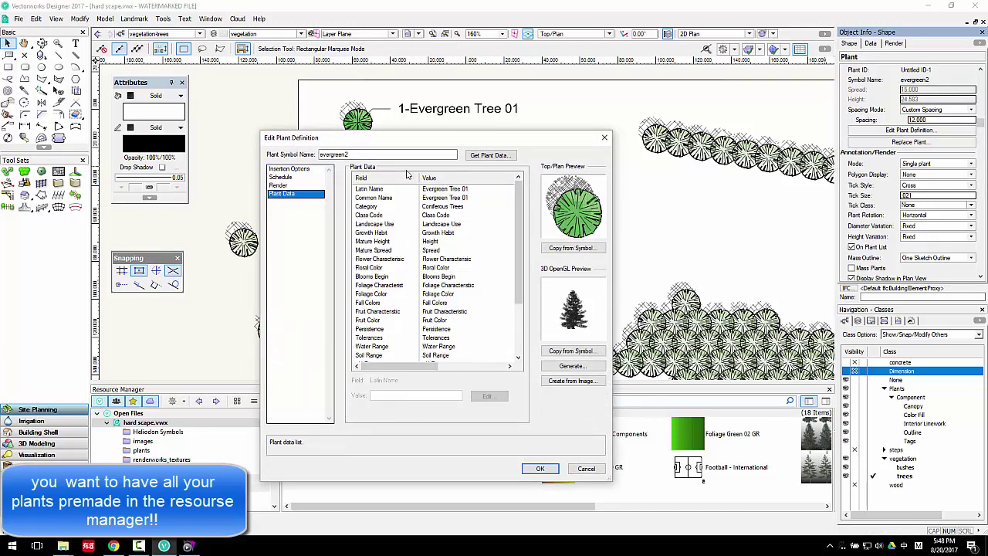
pyautogui.click(490, 155)
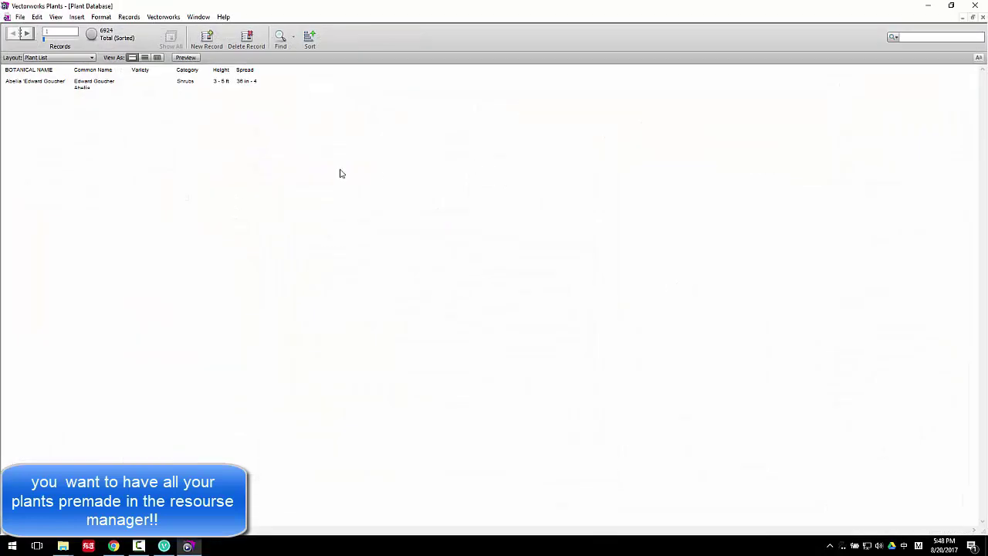
pyautogui.click(162, 546)
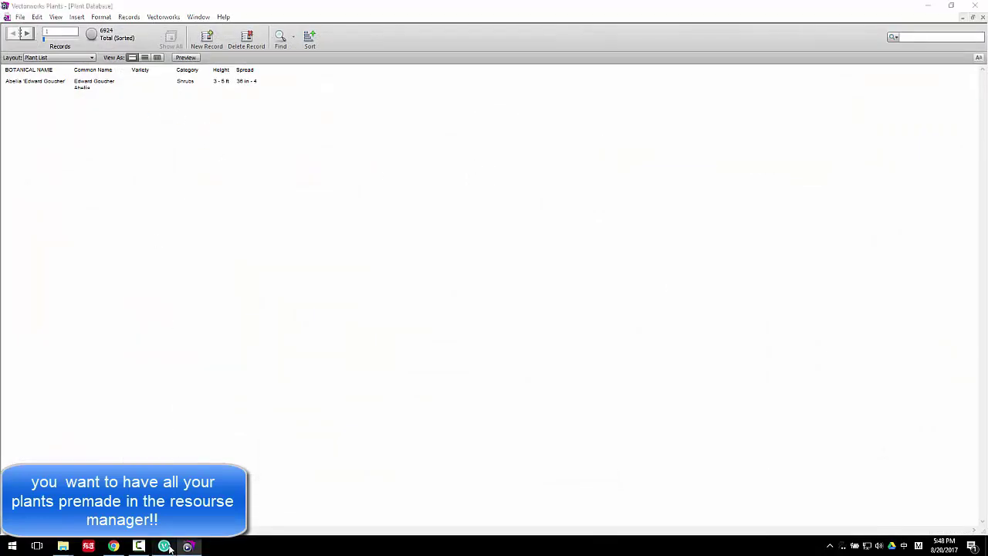
pyautogui.click(329, 335)
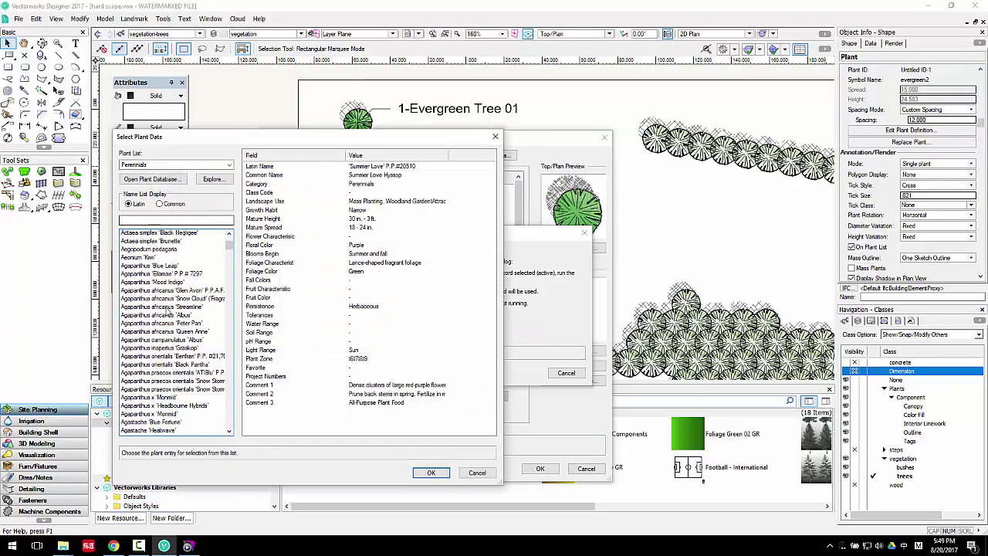
# Assign the Perennials record Alstroemeria x 'Staprilan' P.P.# 10409 to evergreen2, review its fields and accept the definition.
pyautogui.scroll(-4, 171, 324)
pyautogui.click(171, 328)
pyautogui.scroll(-5, 171, 362)
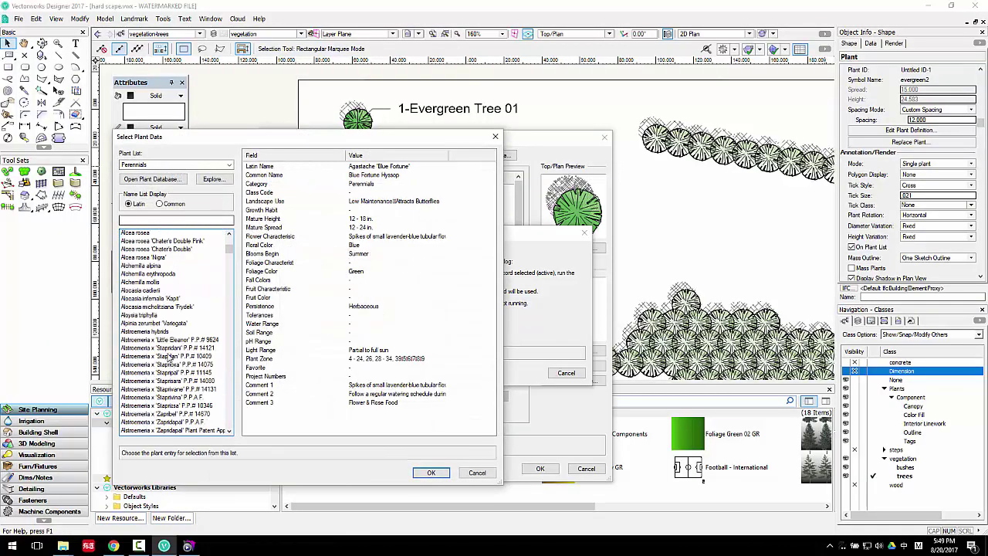
pyautogui.click(168, 356)
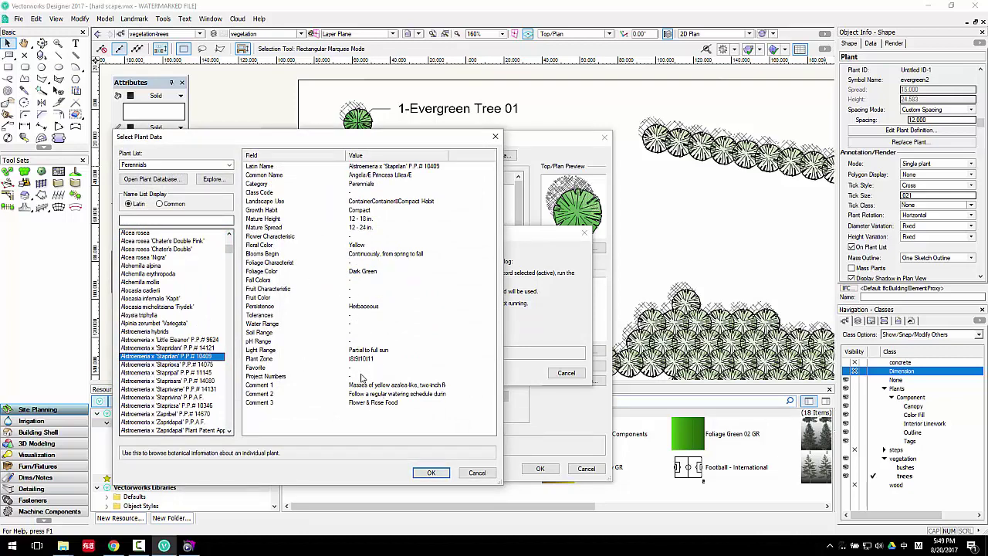
pyautogui.click(425, 473)
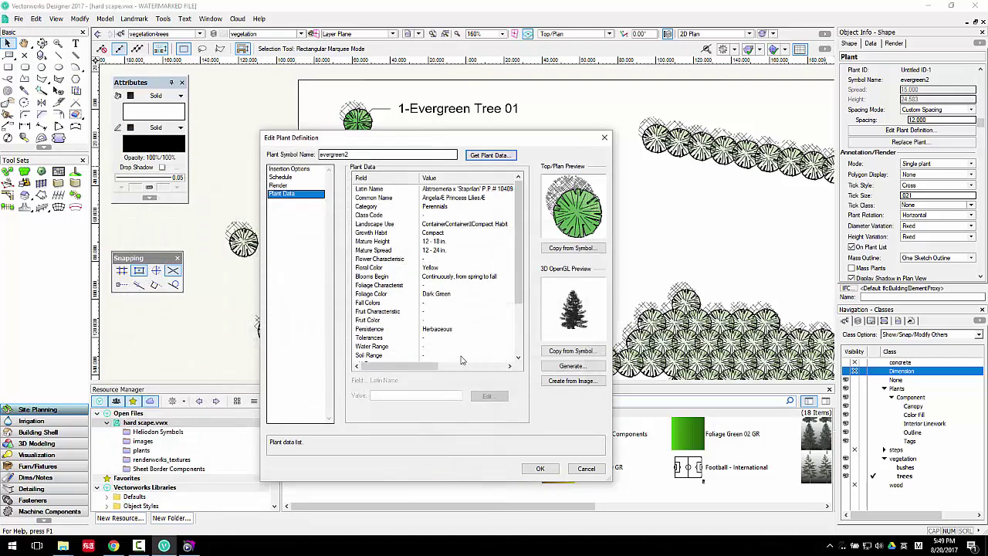
pyautogui.scroll(-3, 444, 283)
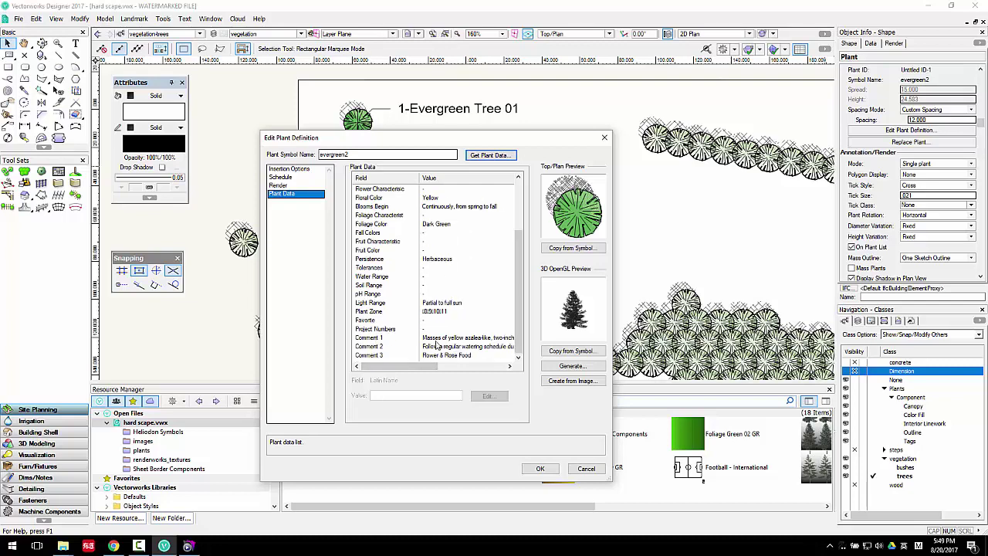
pyautogui.moveTo(386, 365)
pyautogui.mouseDown()
pyautogui.moveTo(463, 365)
pyautogui.moveTo(385, 363)
pyautogui.mouseUp()
pyautogui.scroll(3, 428, 321)
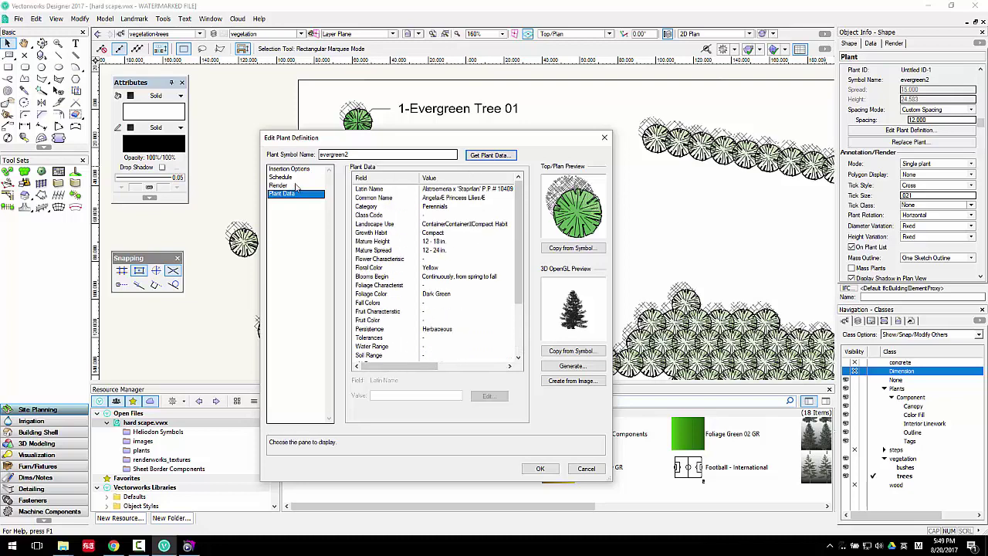
pyautogui.click(541, 469)
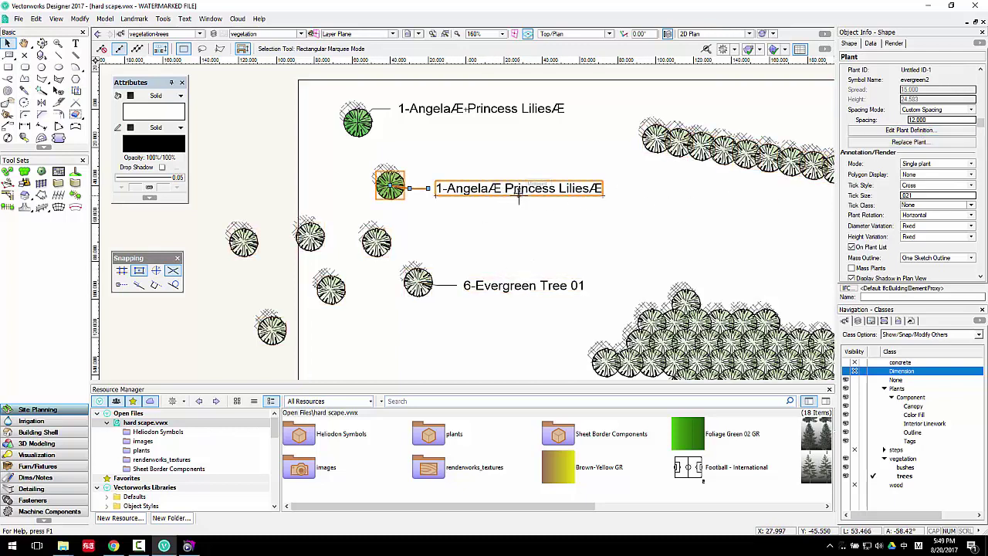
# Shorten the Common Name in the evergreen2 plant data to Angela and accept the definition.
pyautogui.click(911, 130)
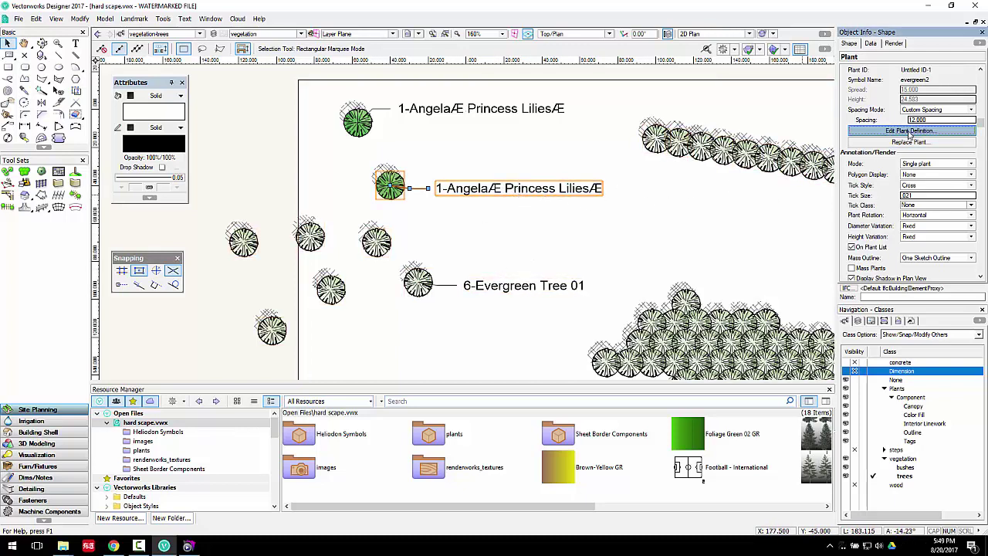
pyautogui.click(463, 199)
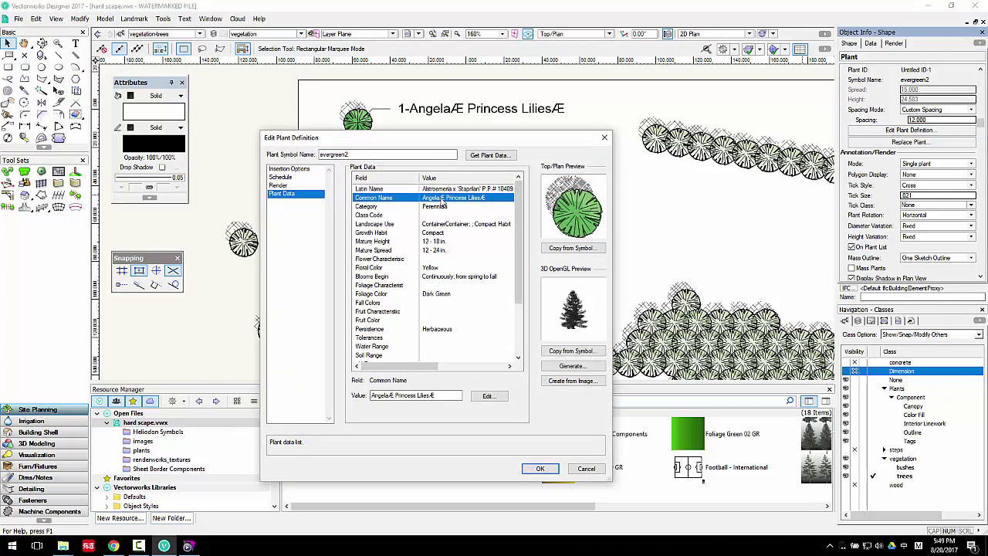
pyautogui.click(444, 395)
pyautogui.press('BackSpace')
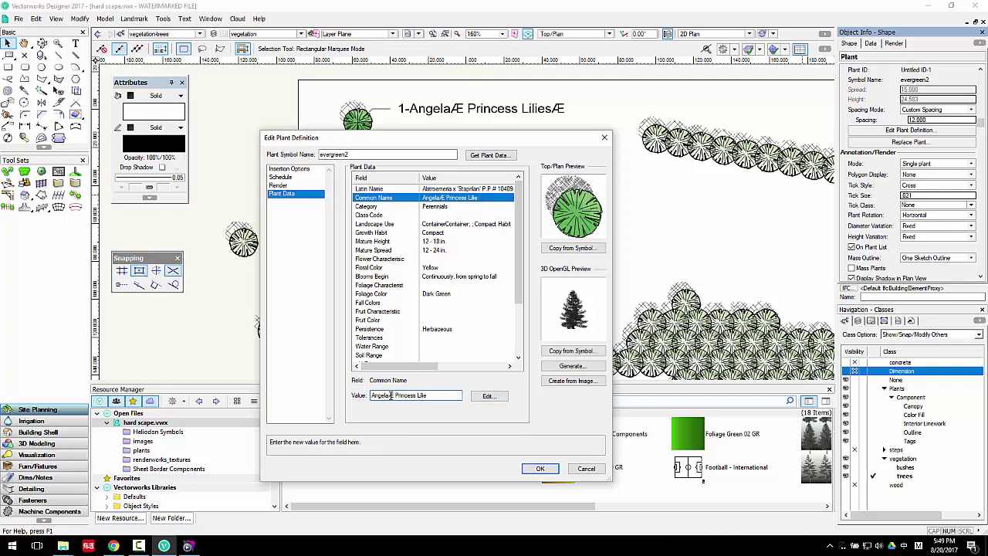
pyautogui.moveTo(390, 396); pyautogui.dragTo(432, 396)
pyautogui.press('BackSpace')
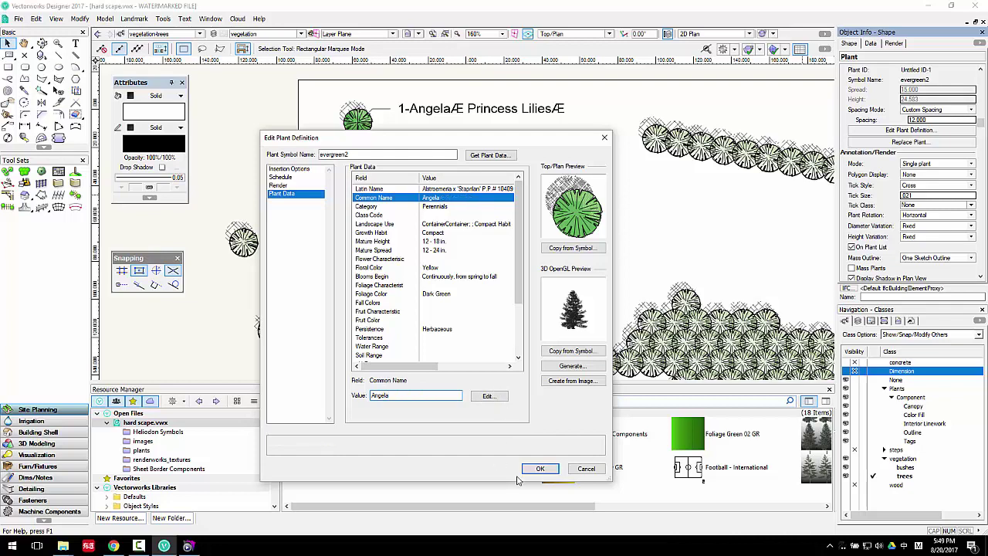
pyautogui.click(540, 469)
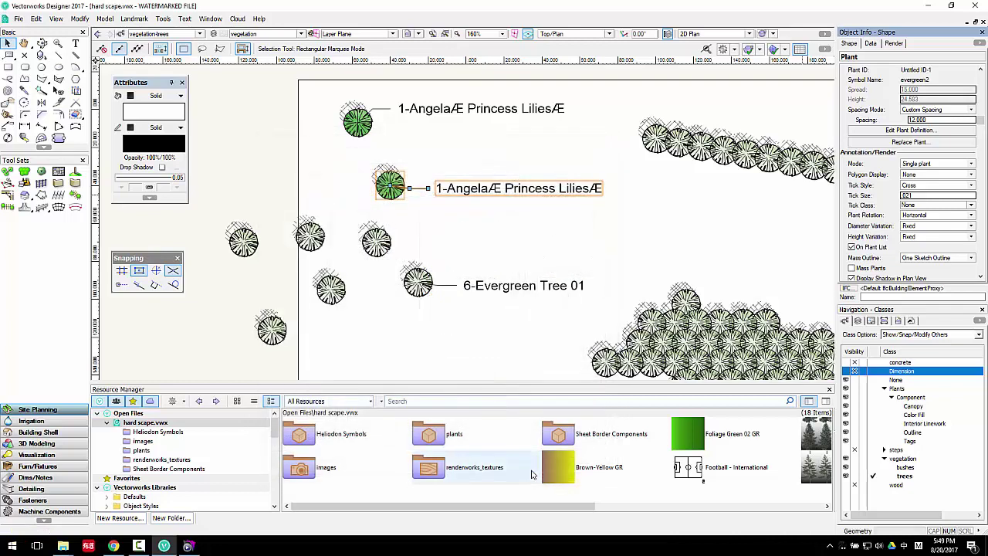
# Show the contents of the plants folder and open the plant definition of the six-tree Evergreen Tree 01 group.
pyautogui.click(519, 242)
pyautogui.scroll(-3, 519, 243)
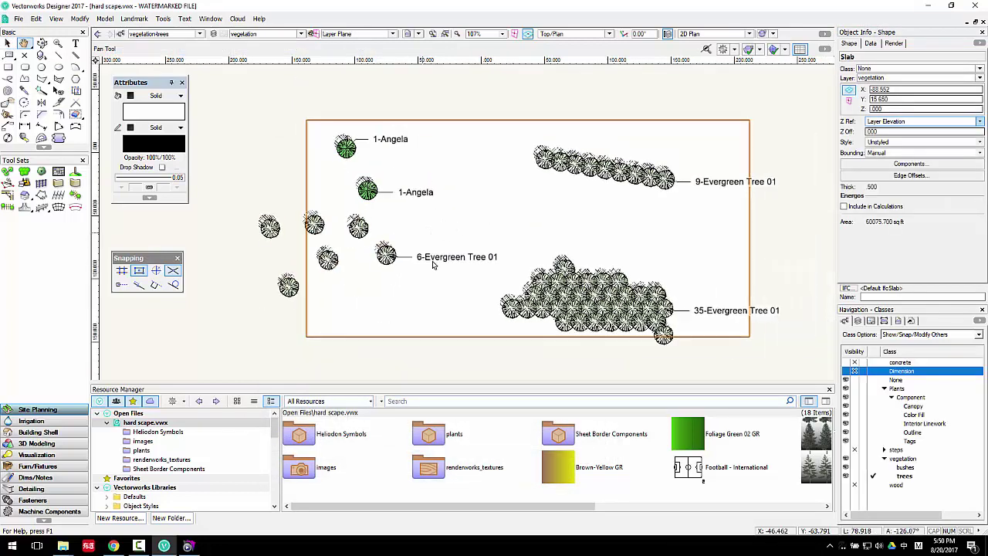
pyautogui.click(433, 262)
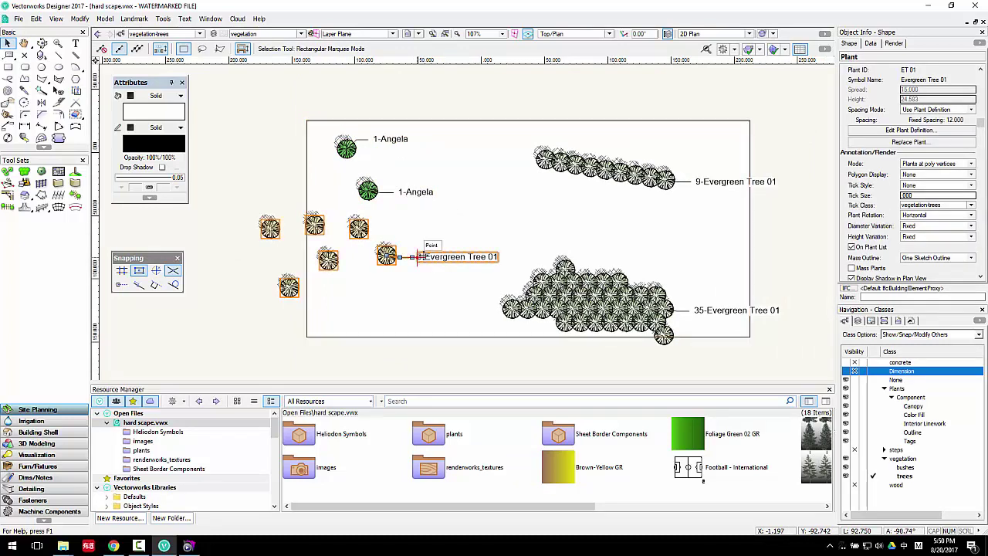
pyautogui.doubleClick(439, 437)
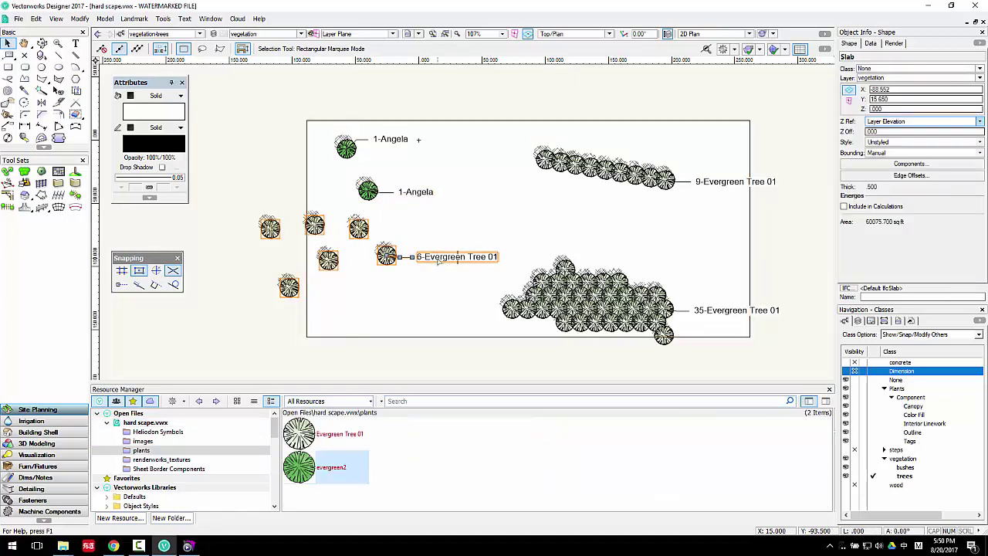
pyautogui.doubleClick(438, 261)
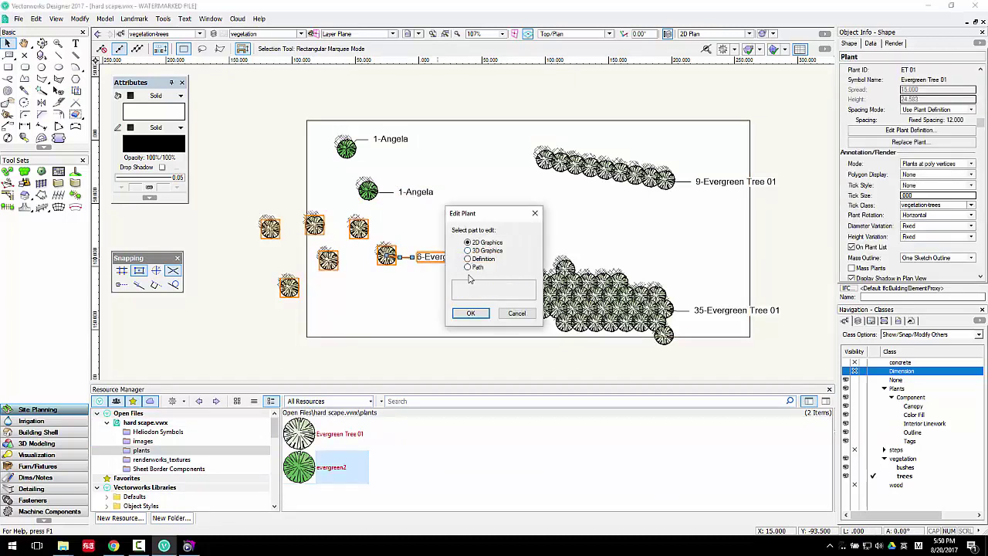
pyautogui.click(467, 259)
pyautogui.click(470, 313)
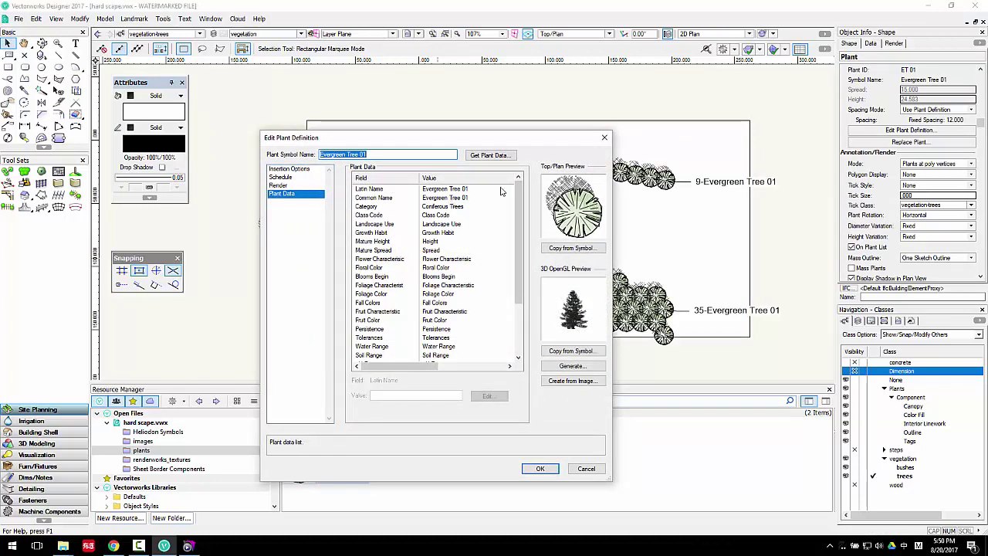
# Assign the Perennials record Acanthus mollis 'Oak Leaf' to Evergreen Tree 01 as its plant data and accept the definition.
pyautogui.click(487, 155)
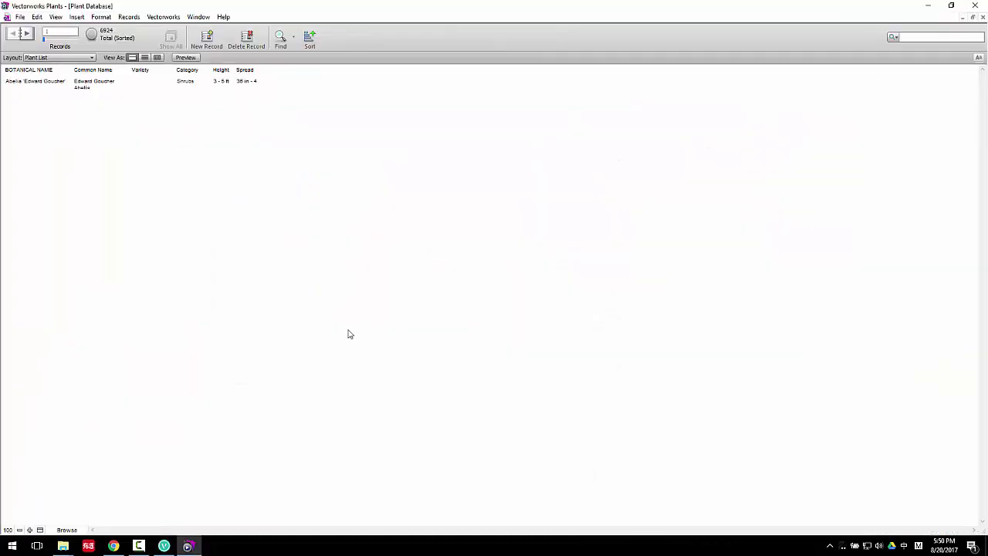
pyautogui.click(928, 5)
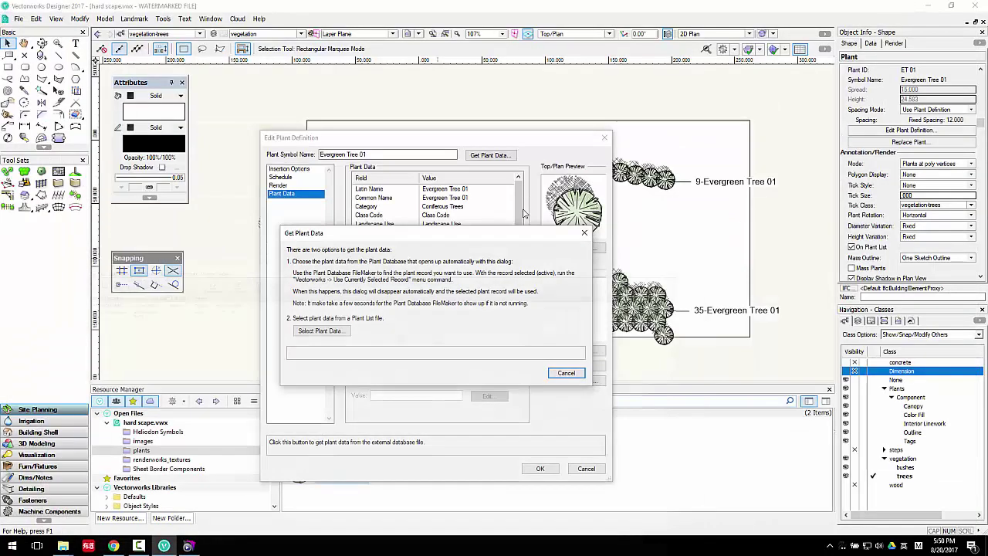
pyautogui.click(321, 331)
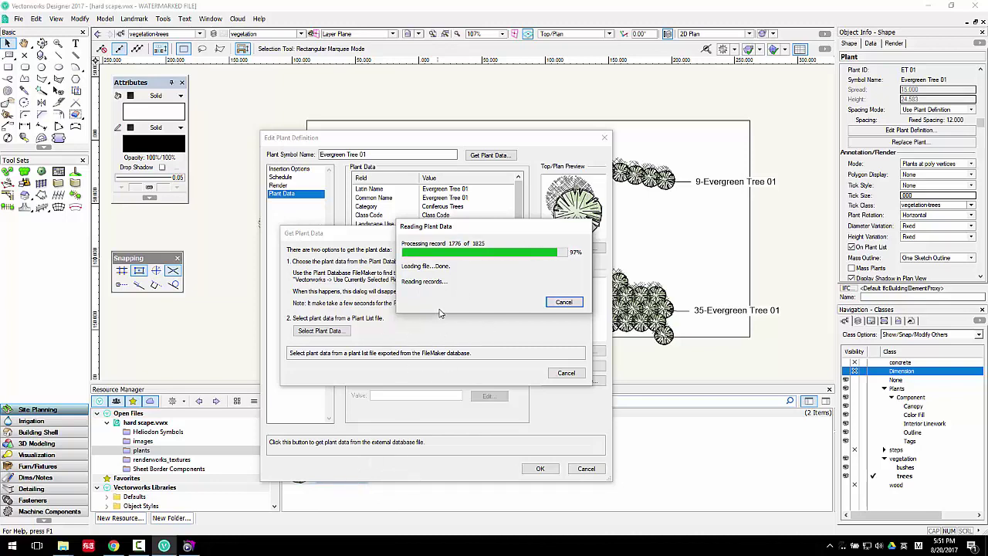
pyautogui.click(164, 260)
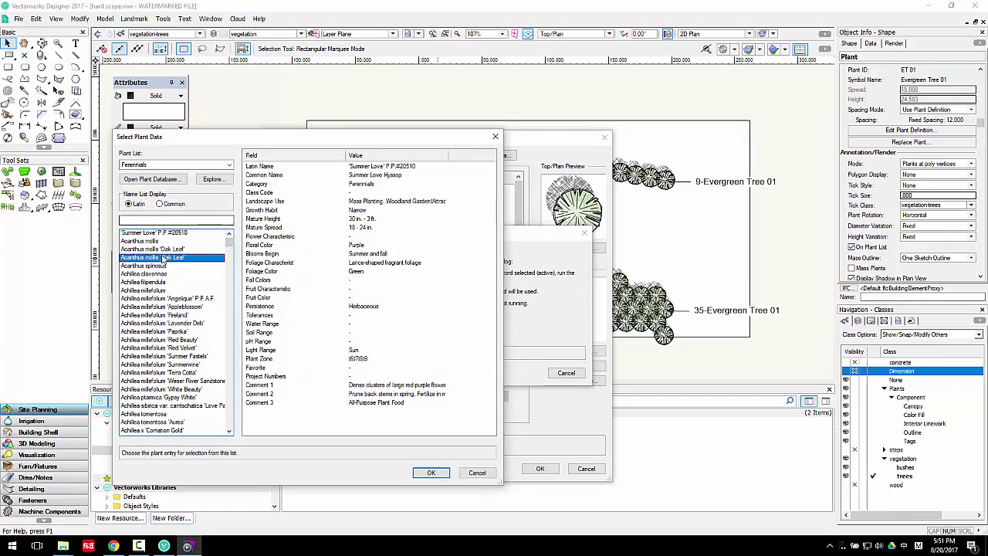
pyautogui.click(430, 473)
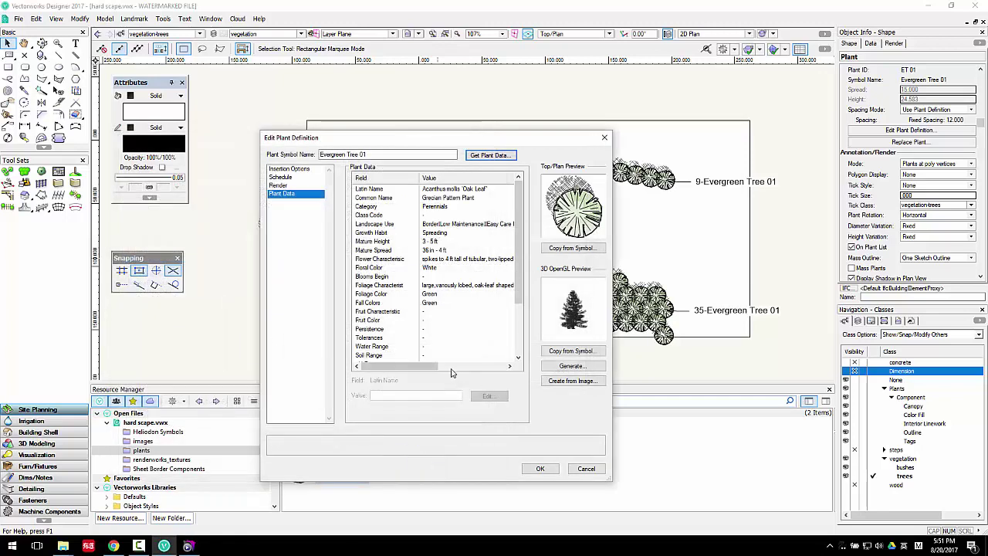
pyautogui.click(540, 470)
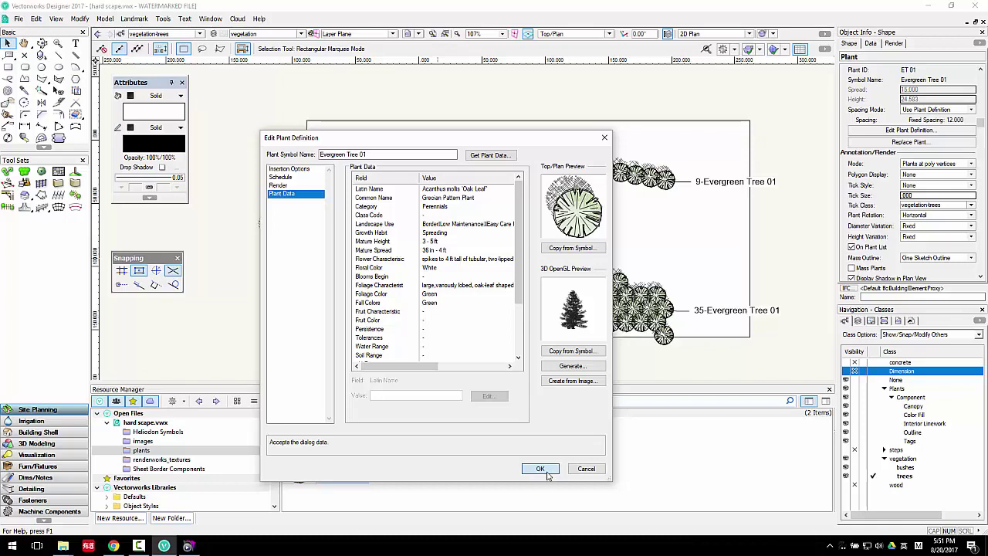
# Place one Evergreen Tree 01 near the slab's lower-left corner and one evergreen2 near the slab's centre.
pyautogui.moveTo(164, 550)
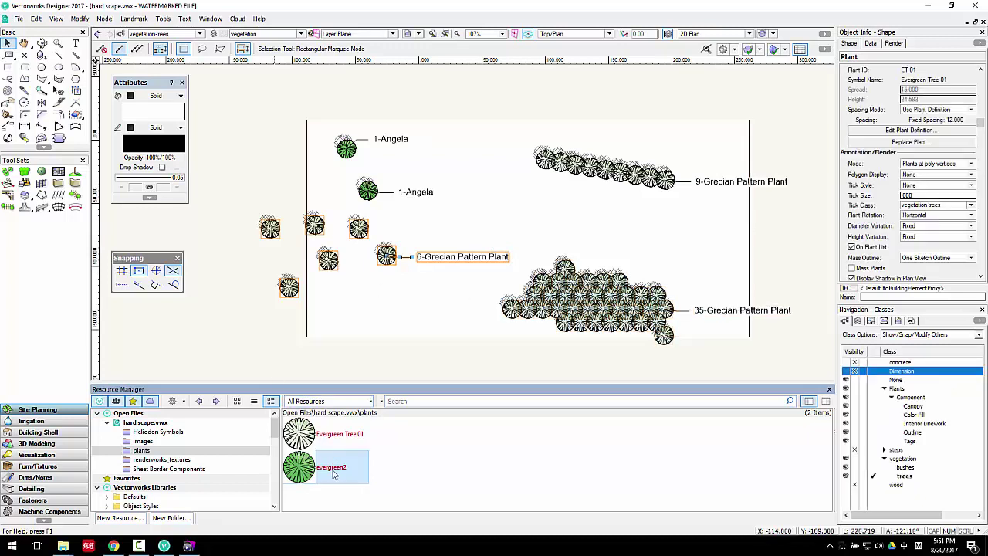
pyautogui.click(333, 443)
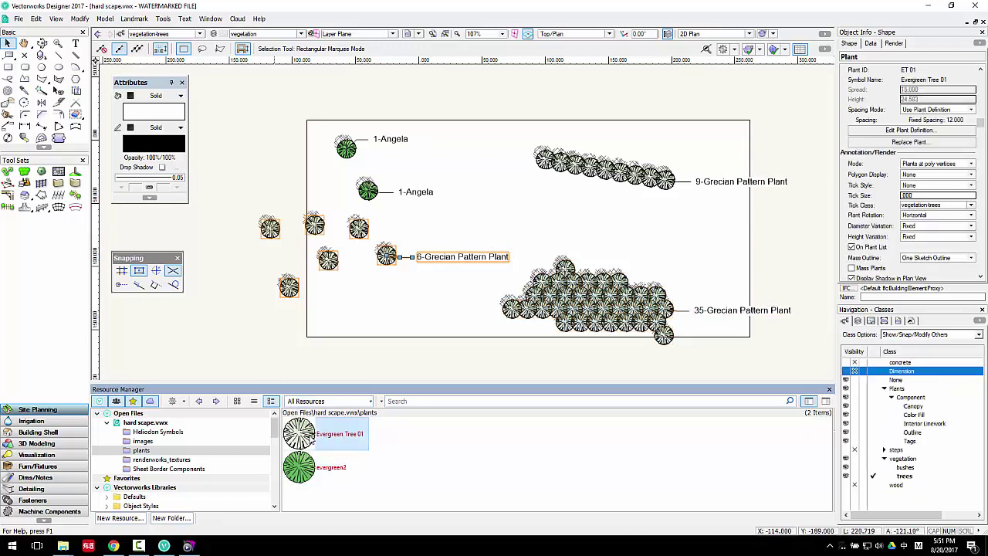
pyautogui.click(317, 438)
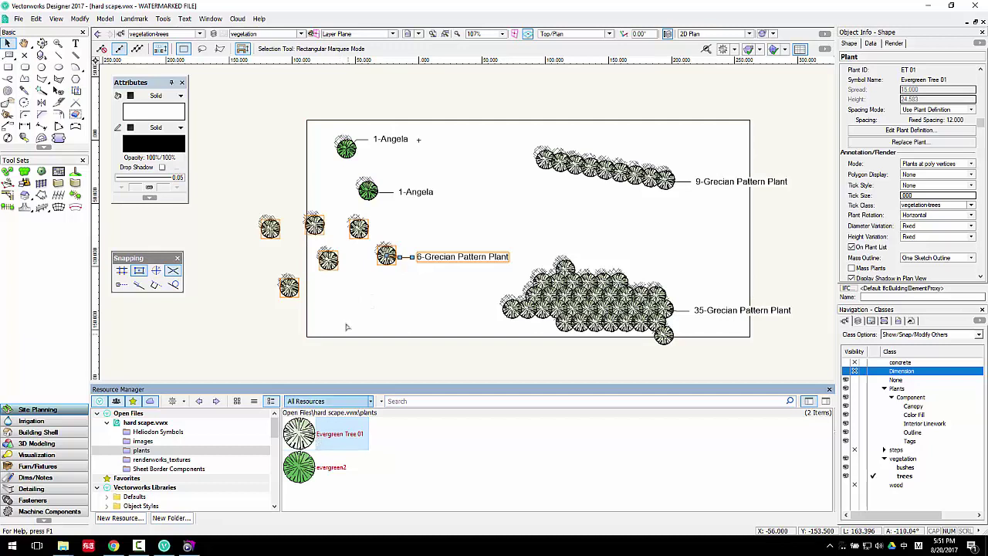
pyautogui.click(305, 445)
pyautogui.moveTo(304, 446); pyautogui.dragTo(330, 310)
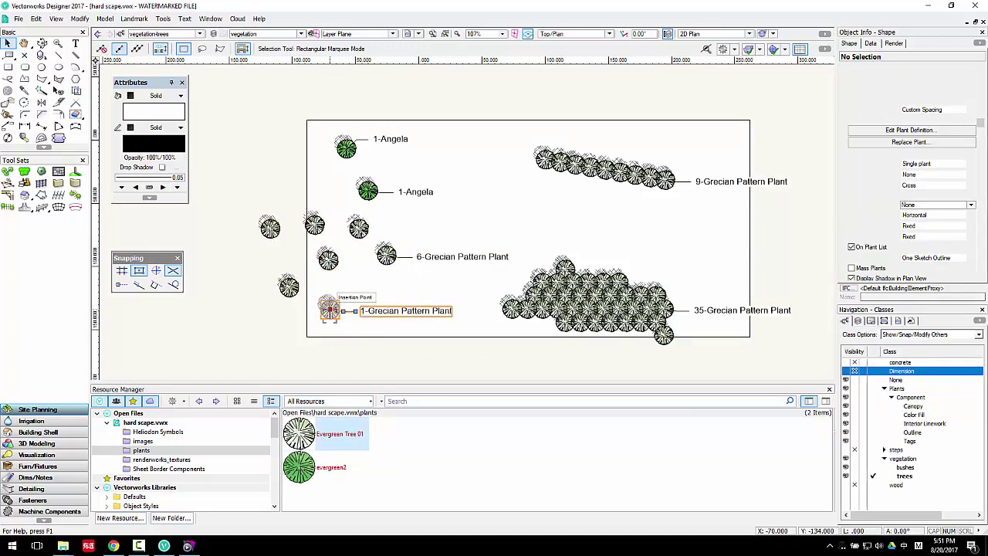
pyautogui.moveTo(303, 470); pyautogui.dragTo(488, 212)
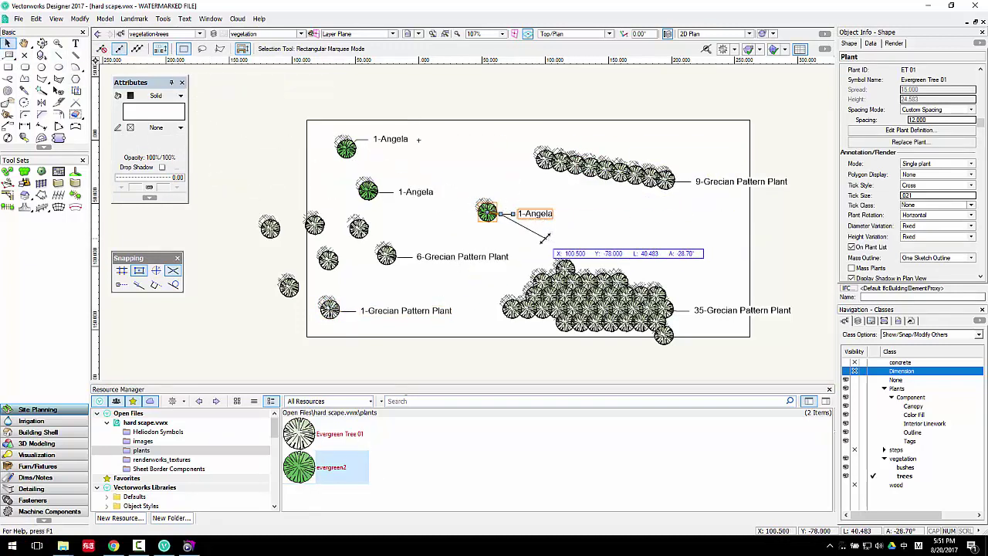
pyautogui.click(549, 237)
# Delete the 35-plant triangular array from the lower-right part of the slab.
pyautogui.click(555, 289)
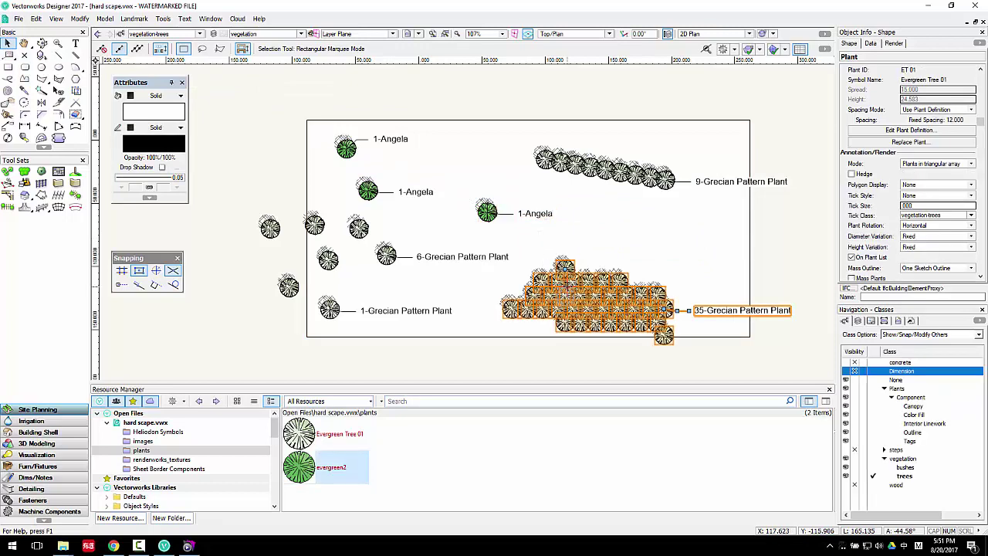
pyautogui.press('Delete')
pyautogui.click(529, 307)
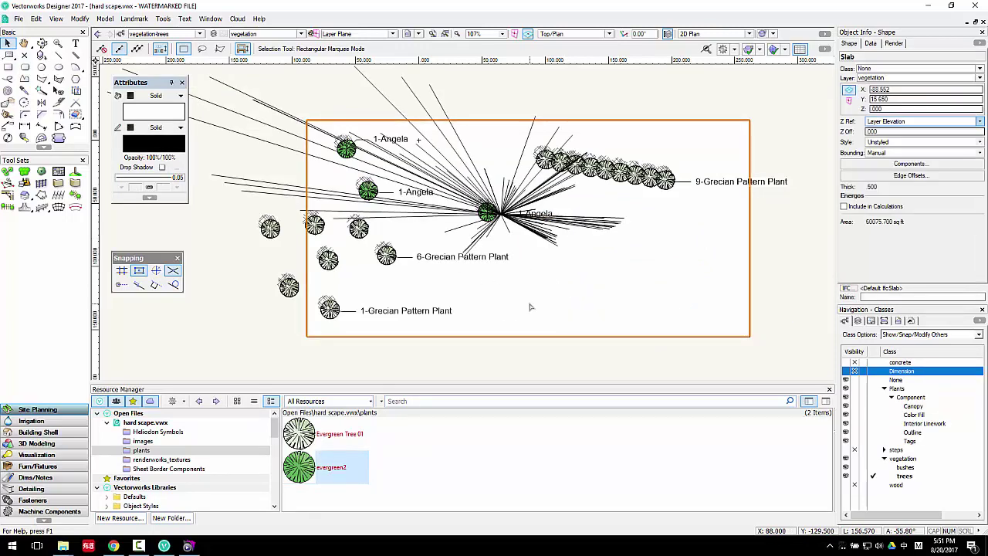
pyautogui.scroll(2, 540, 294)
pyautogui.scroll(-2, 545, 282)
pyautogui.moveTo(548, 275); pyautogui.dragTo(417, 286, button='middle')
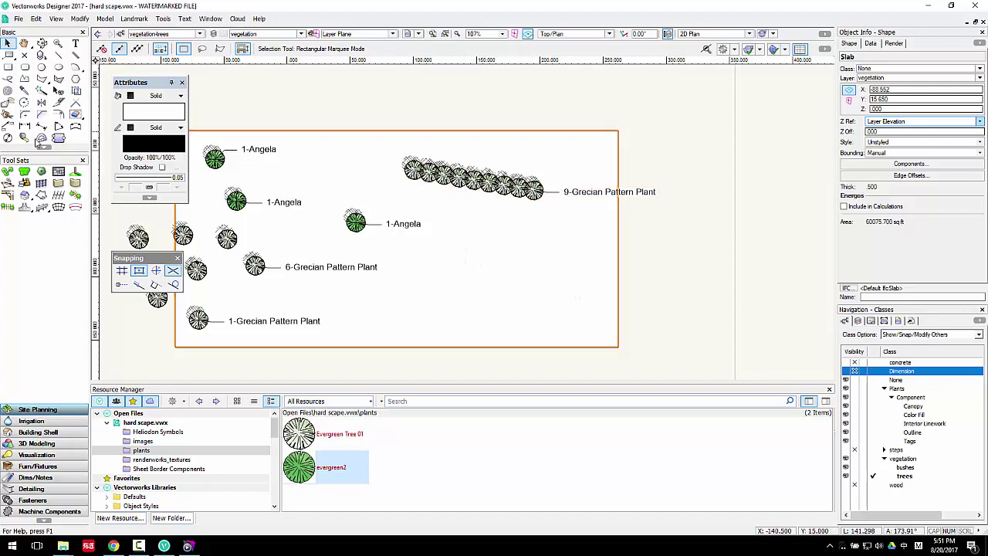
# Draw a four-sided landscape area of about 6,100 sq ft on the lower-right part of the slab, below the nine-tree row.
pyautogui.click(26, 172)
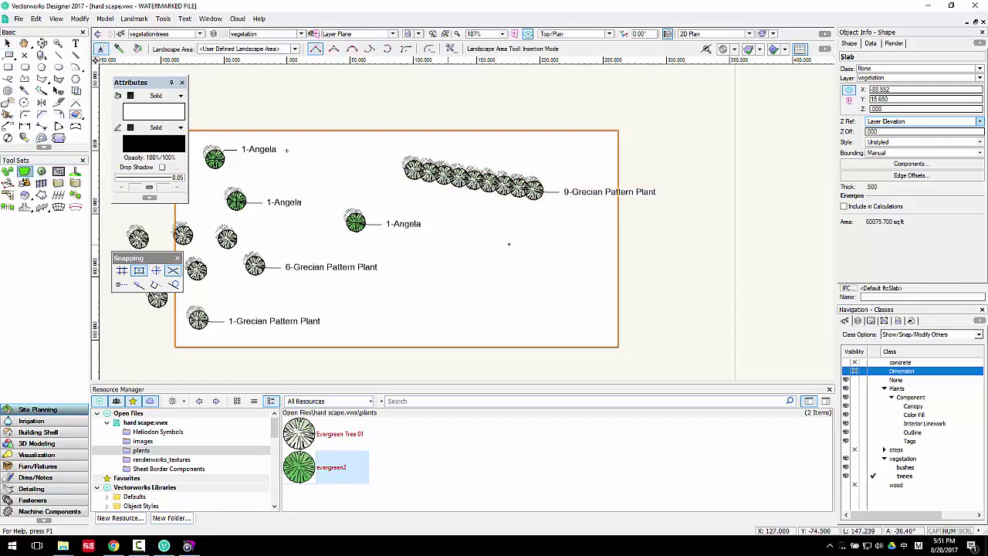
pyautogui.click(440, 241)
pyautogui.click(425, 315)
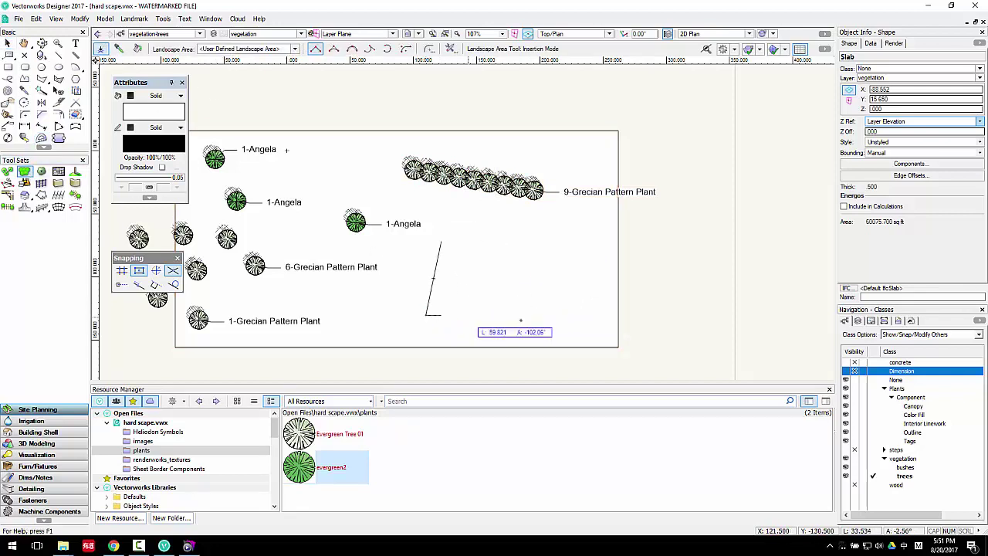
pyautogui.click(579, 315)
pyautogui.doubleClick(529, 230)
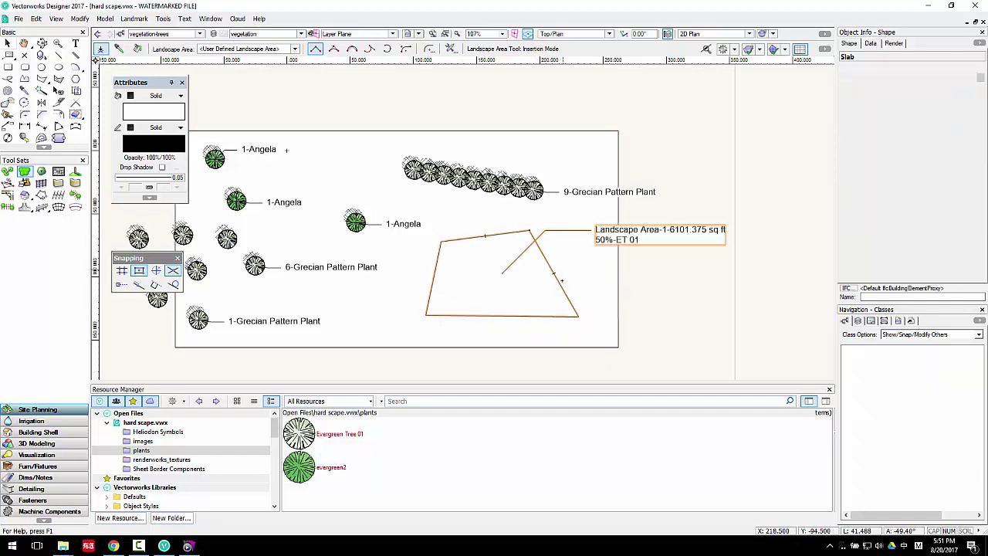
pyautogui.scroll(2, 568, 271)
pyautogui.press('x')
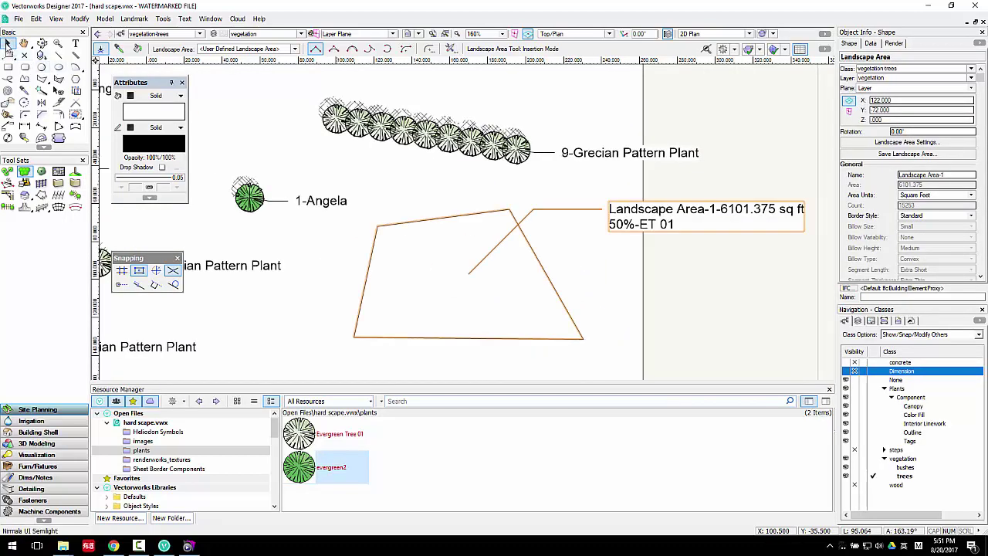
# Open the settings of the new landscape area and select its ET 01 plant entry.
pyautogui.click(480, 213)
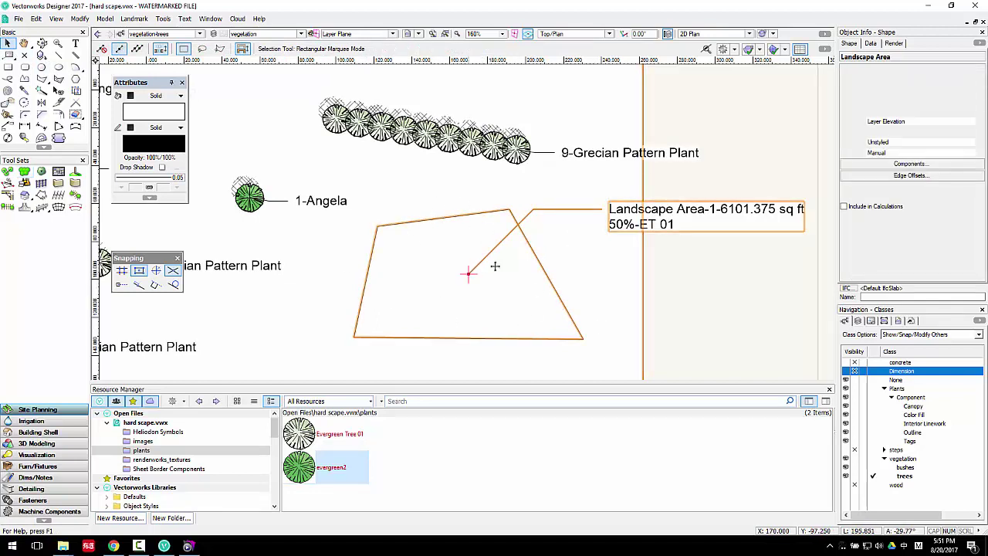
pyautogui.click(673, 210)
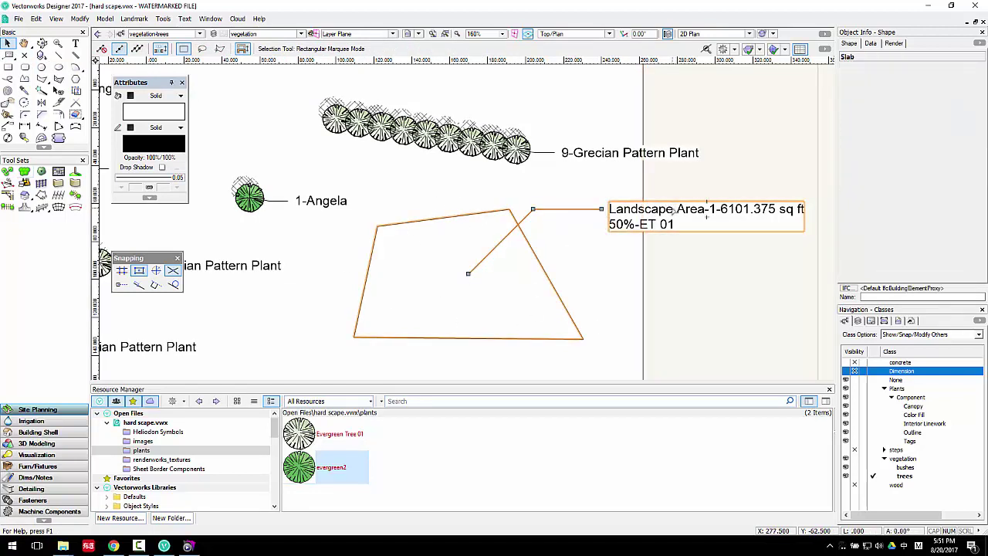
pyautogui.click(896, 142)
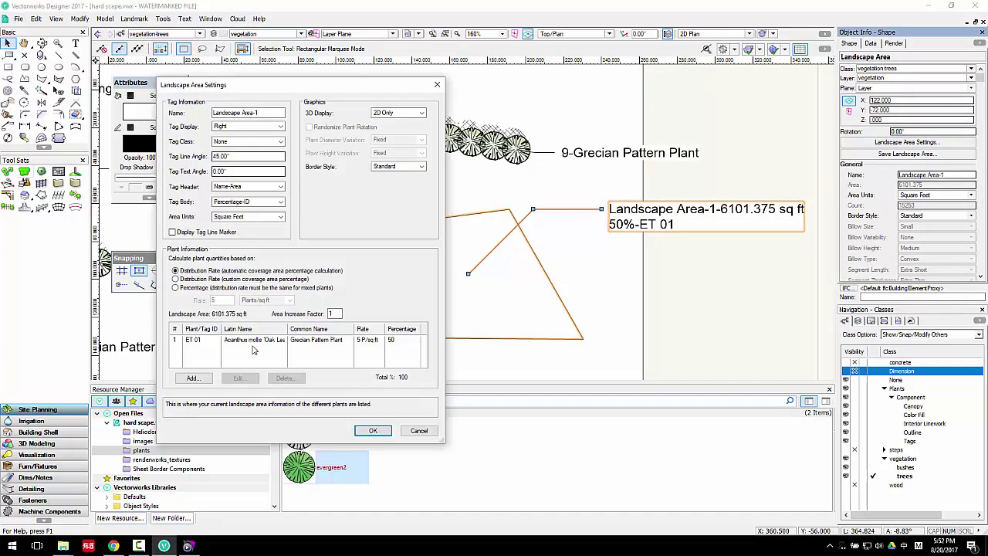
pyautogui.click(293, 341)
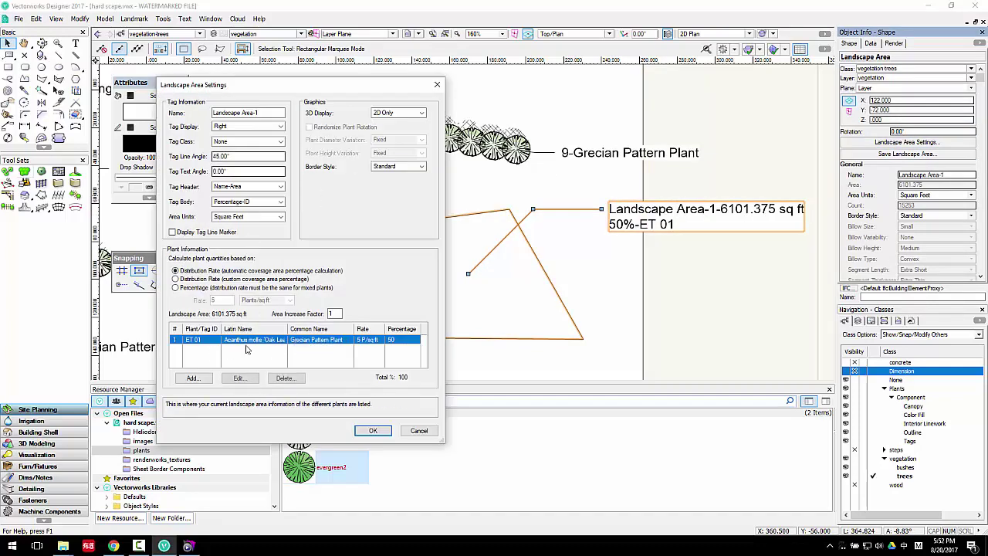
pyautogui.click(193, 378)
pyautogui.click(248, 239)
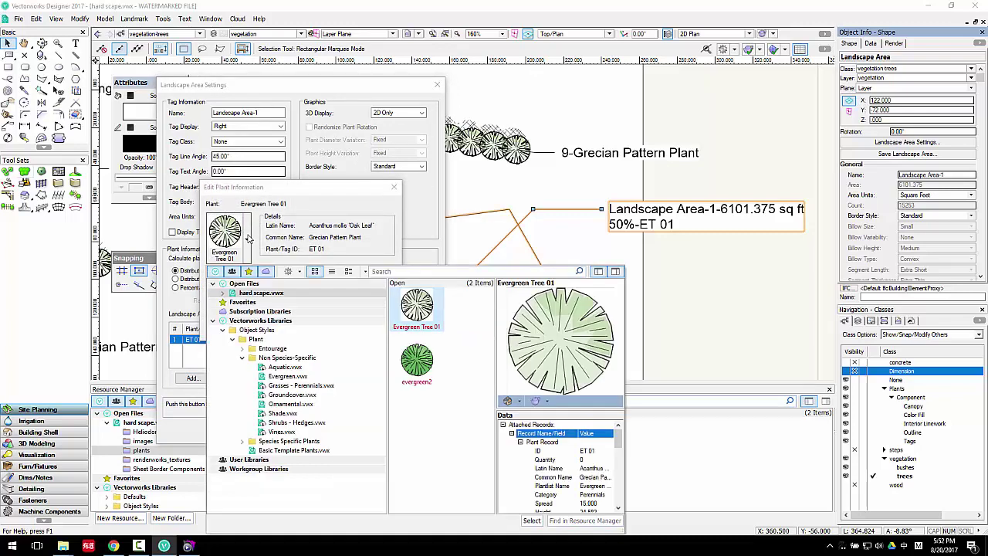
pyautogui.doubleClick(421, 313)
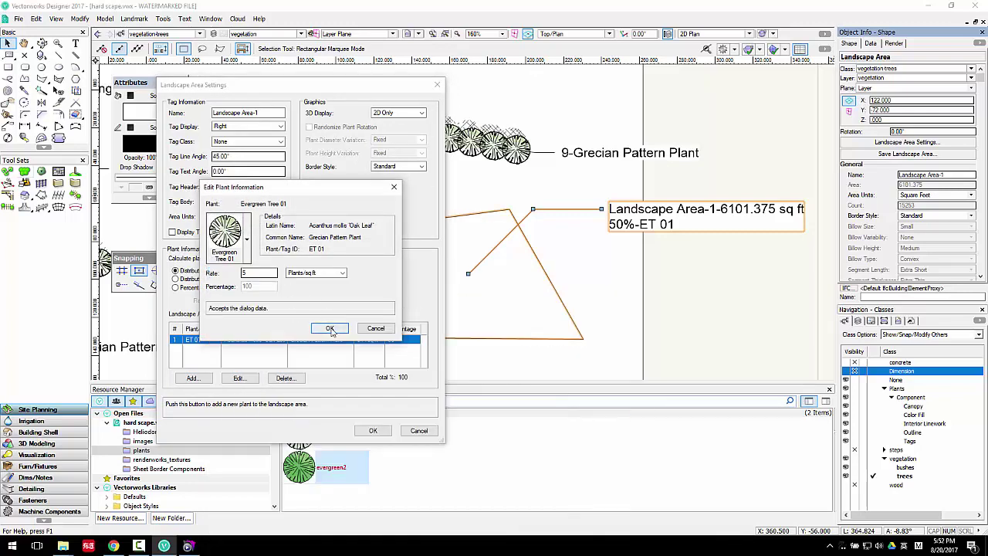
pyautogui.click(331, 327)
pyautogui.click(198, 349)
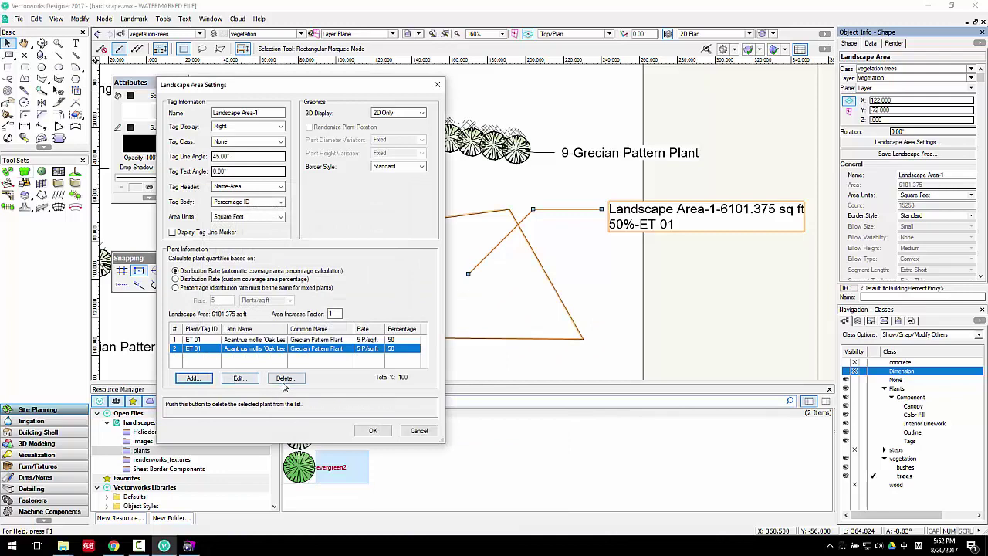
pyautogui.click(285, 378)
# Add evergreen2 as a second plant in the landscape area and accept the settings.
pyautogui.click(192, 377)
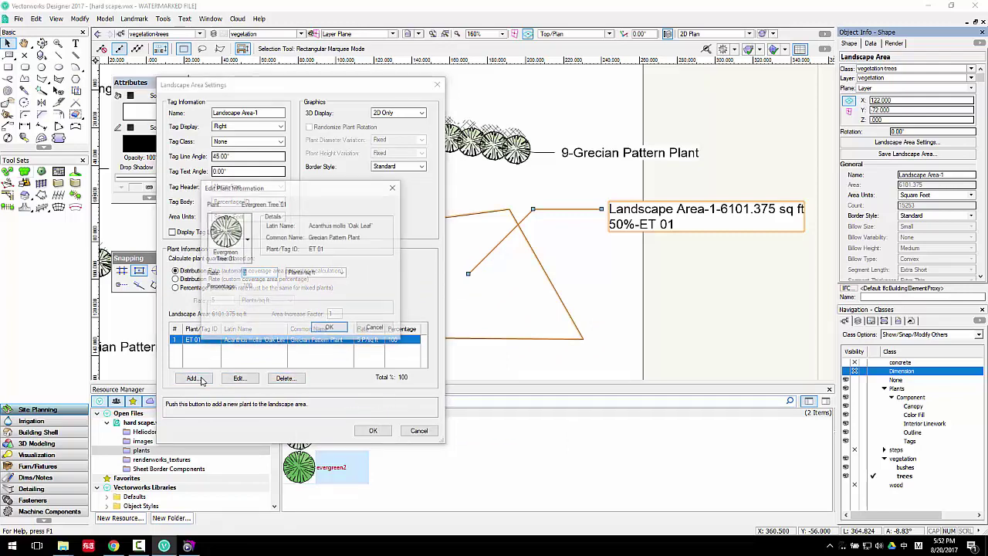
pyautogui.click(249, 242)
pyautogui.doubleClick(417, 359)
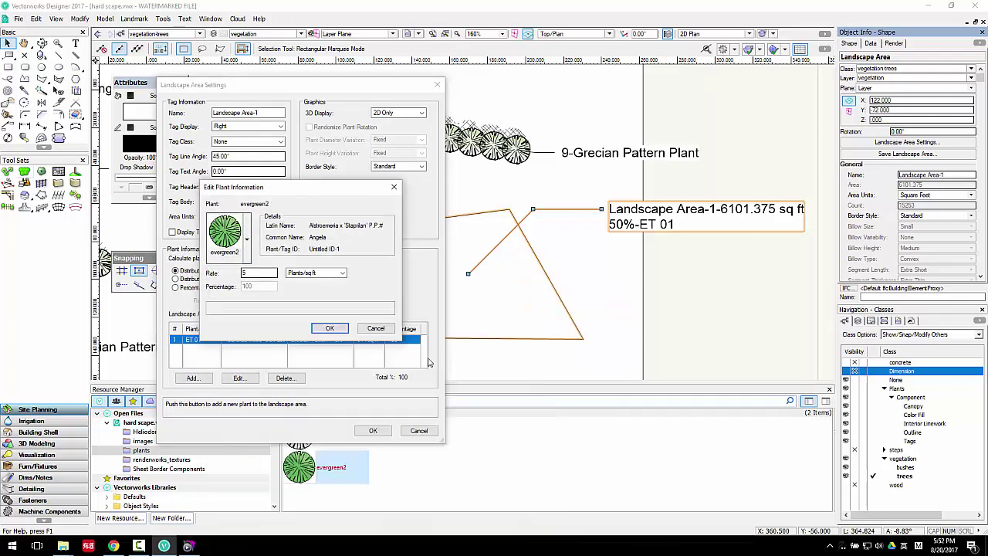
pyautogui.click(330, 328)
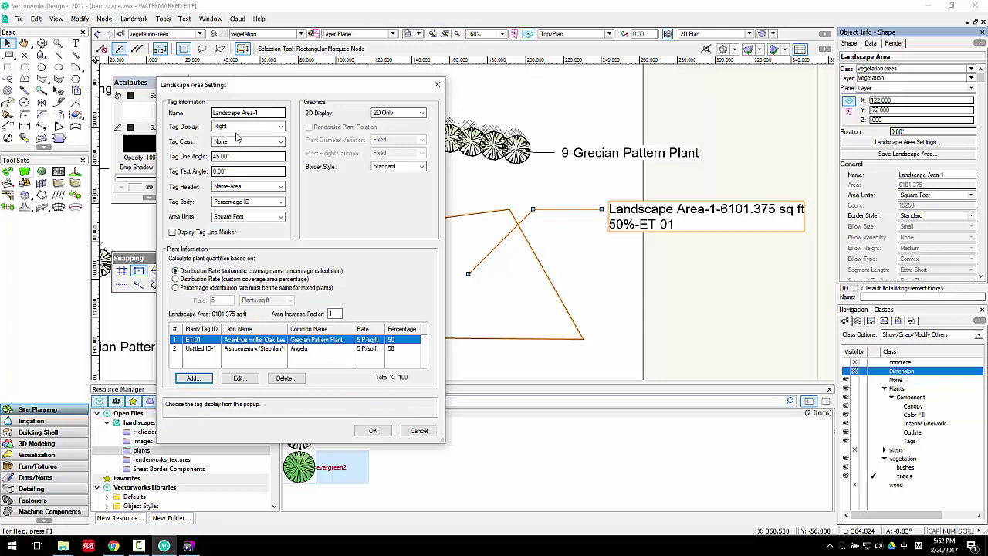
pyautogui.press('Tab')
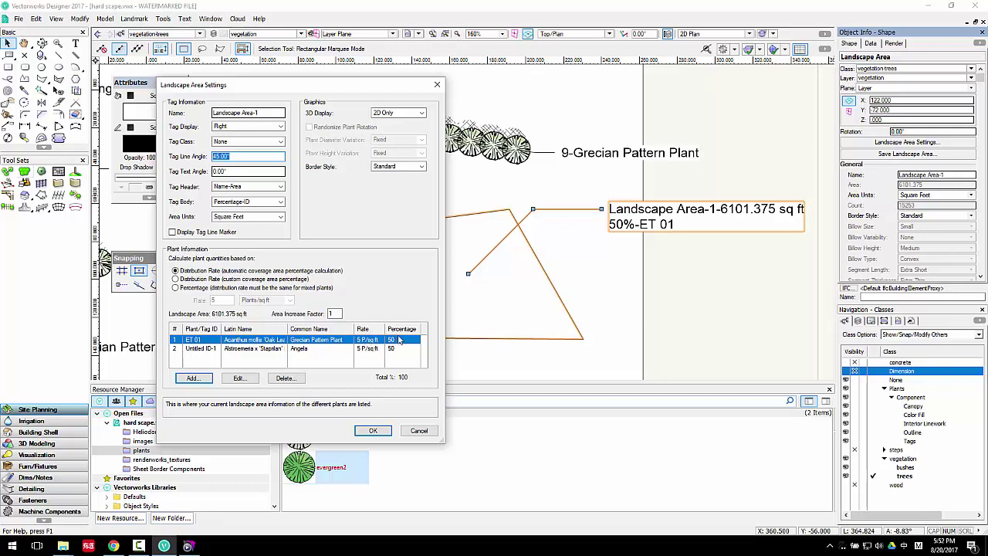
pyautogui.click(373, 430)
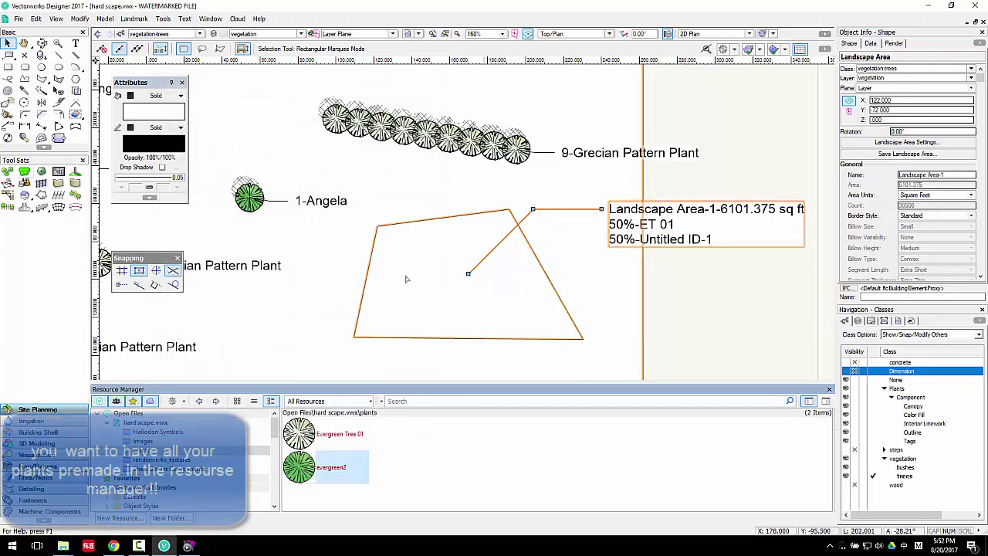
# Make the Color Fill, Interior Linework and Outline classes under Plants-Component invisible.
pyautogui.scroll(-10, 866, 224)
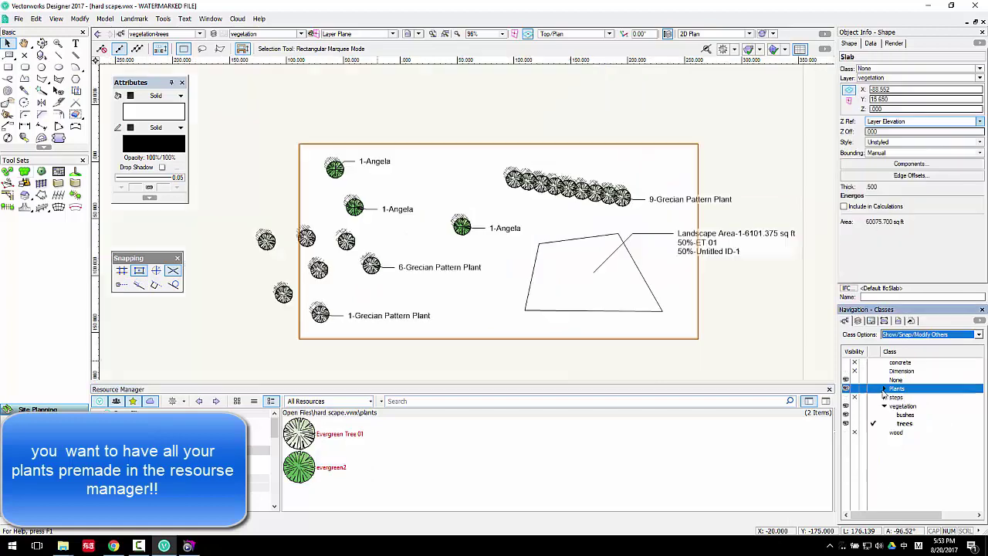
pyautogui.click(885, 391)
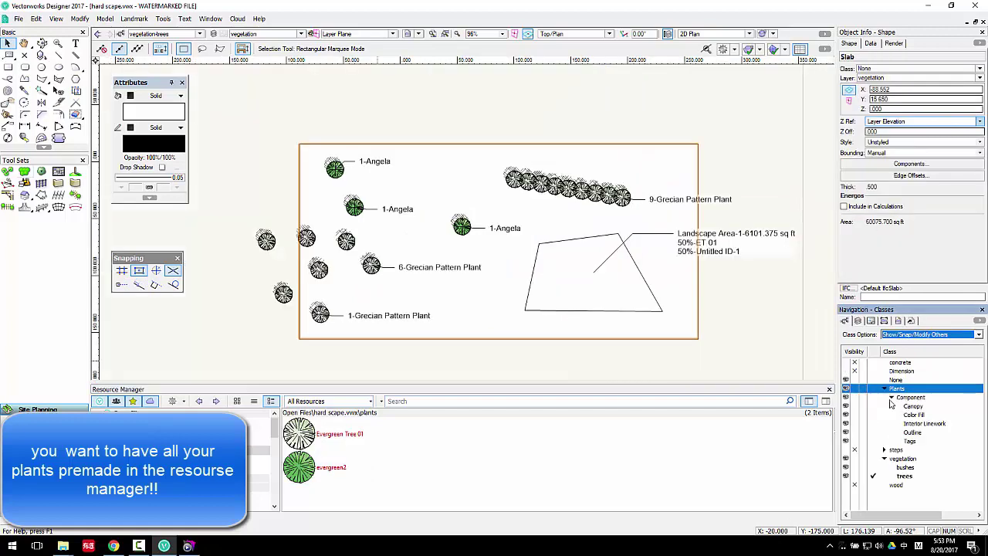
pyautogui.click(896, 397)
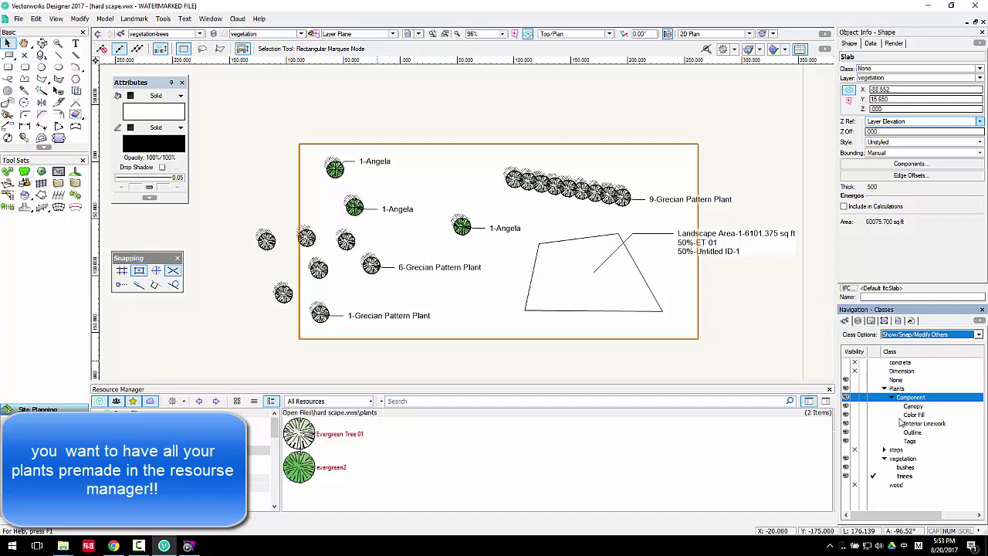
pyautogui.click(853, 414)
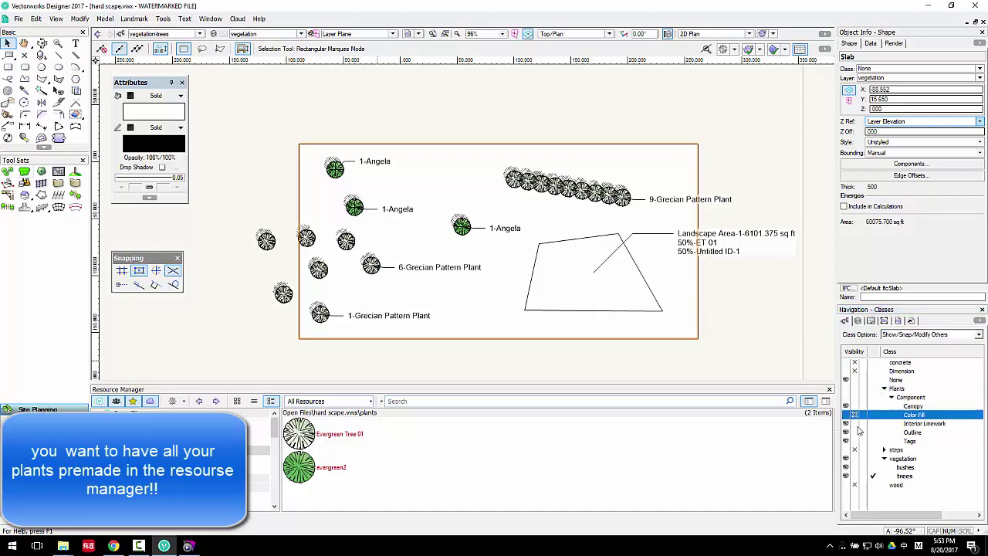
pyautogui.click(854, 424)
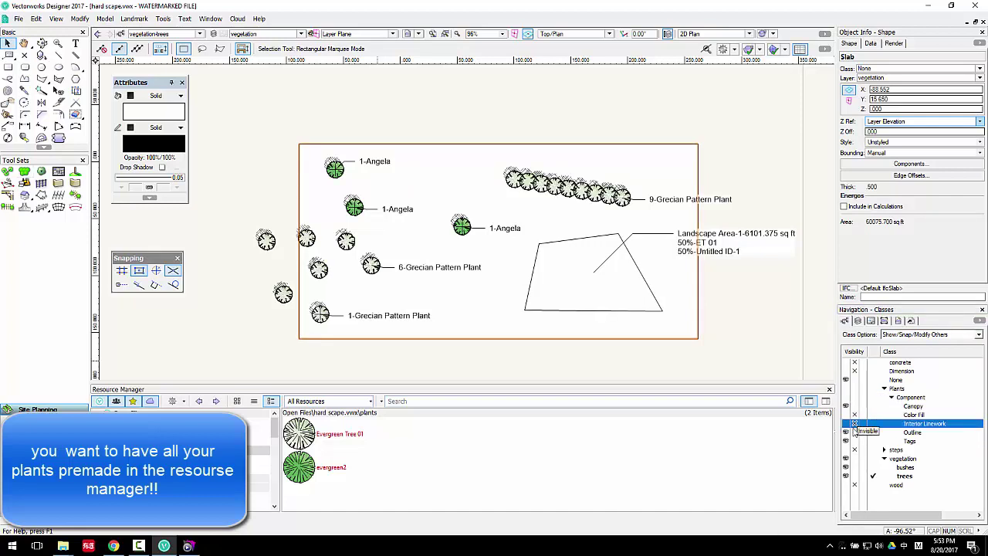
pyautogui.click(854, 433)
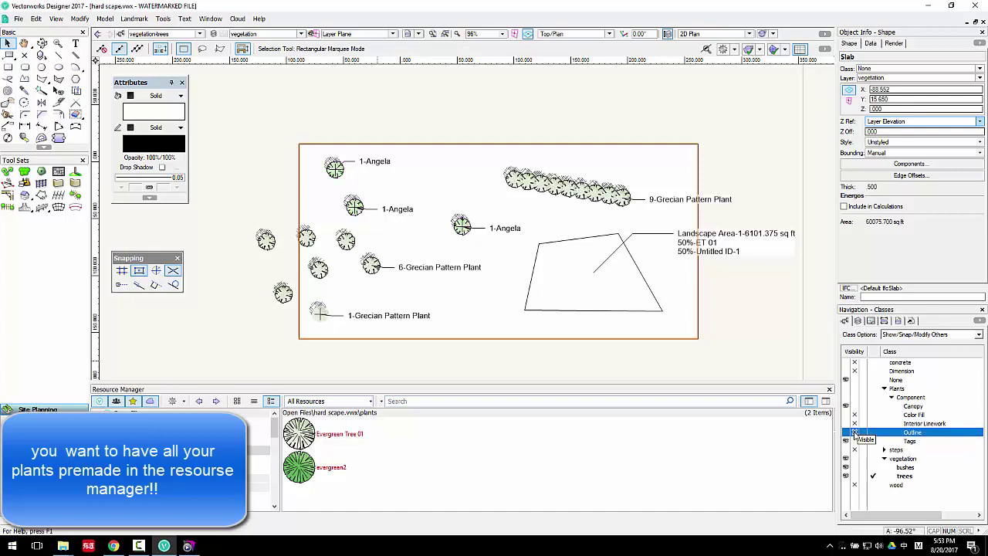
# Hide the plant Tags class and show it again, and make the bushes class under vegetation active.
pyautogui.click(854, 441)
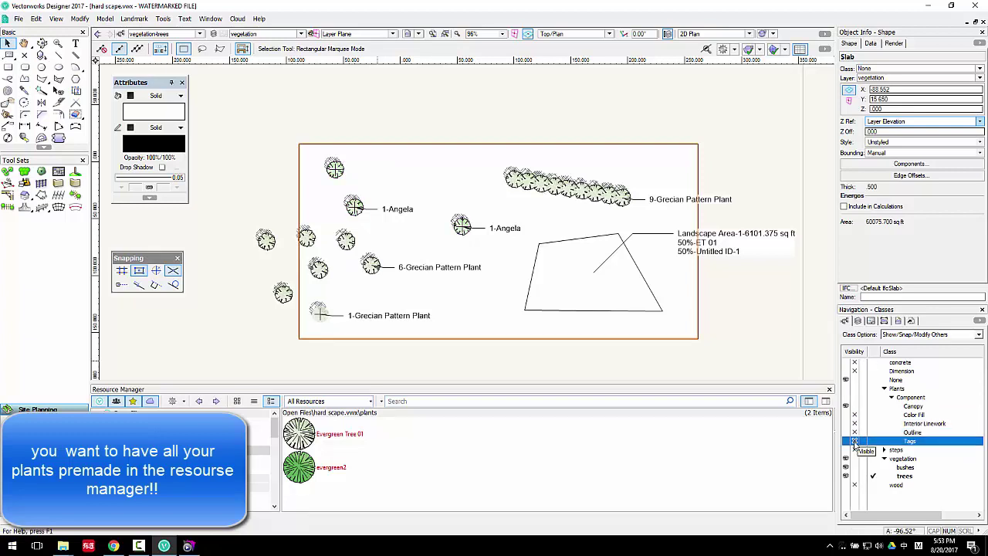
pyautogui.click(845, 441)
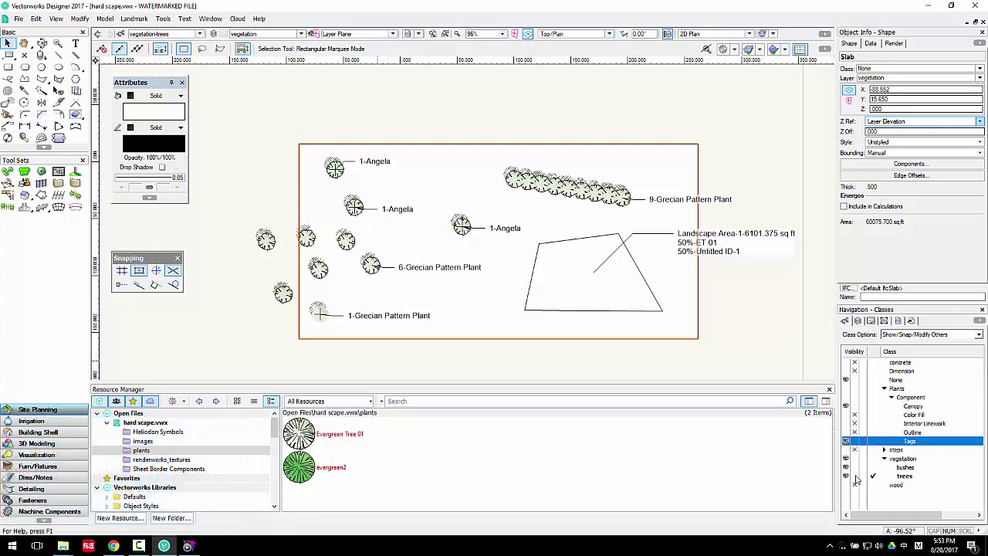
pyautogui.click(872, 468)
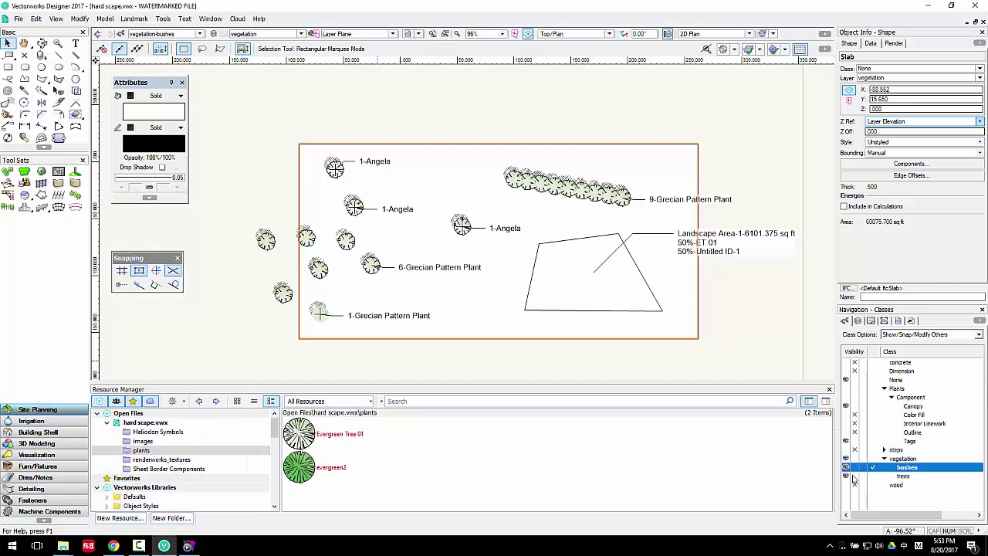